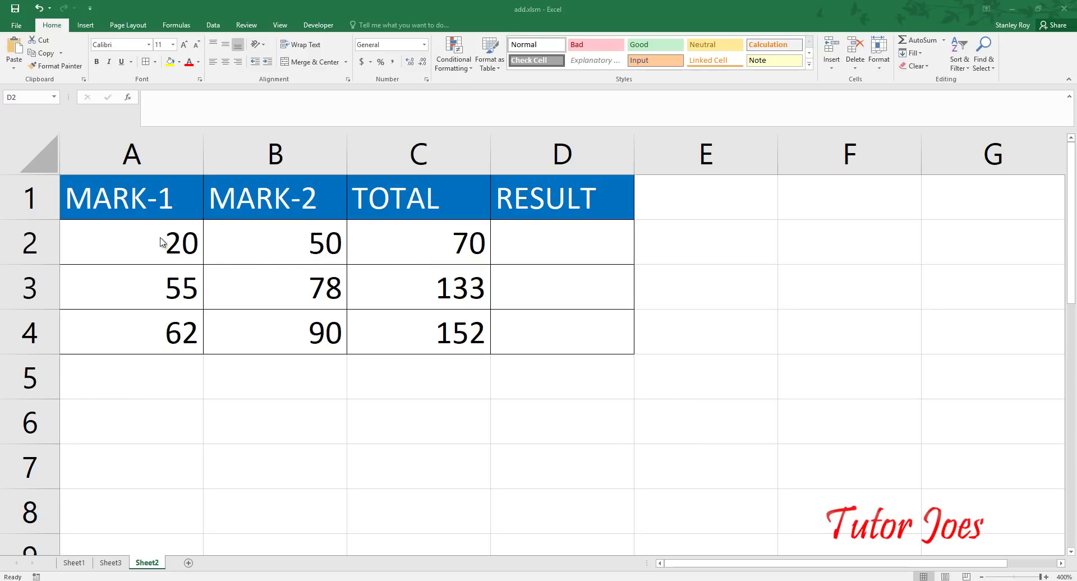
# Step: Check that C2 holds =add(A2,B2), then open the VBA editor with Alt+F11
pyautogui.click(231, 230)
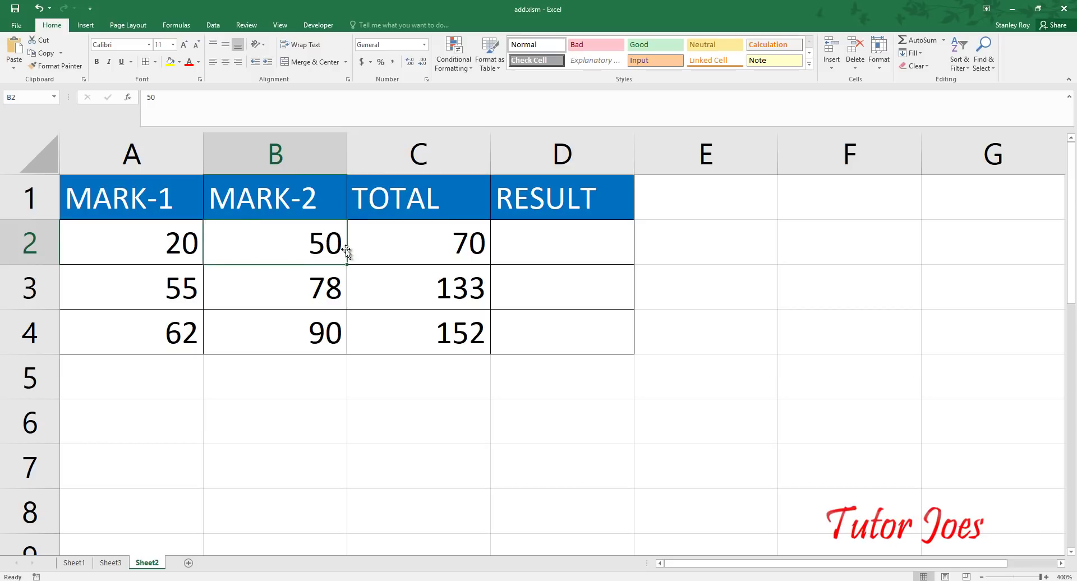
pyautogui.doubleClick(415, 245)
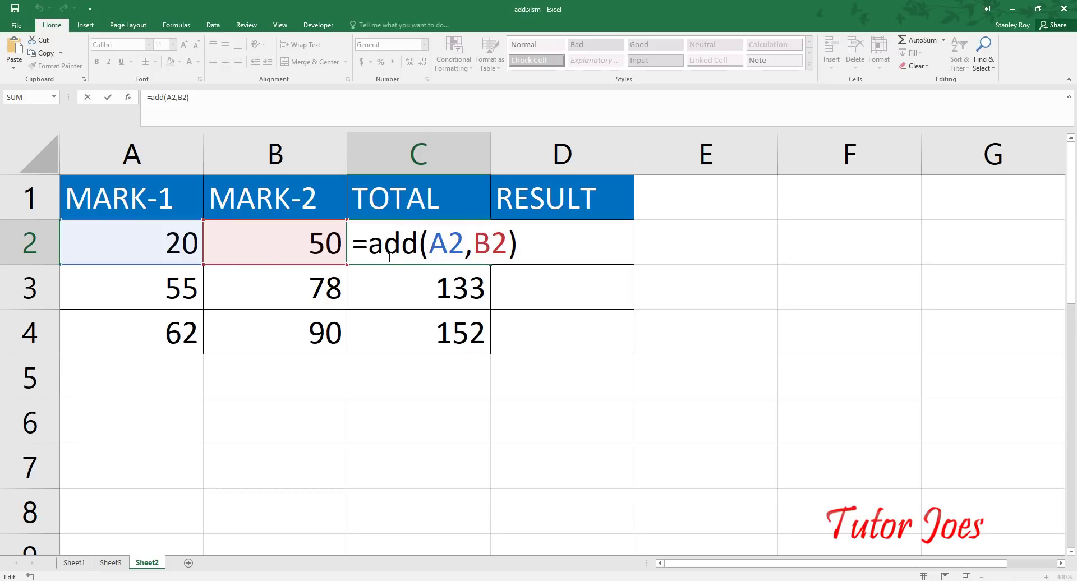
pyautogui.press('Return')
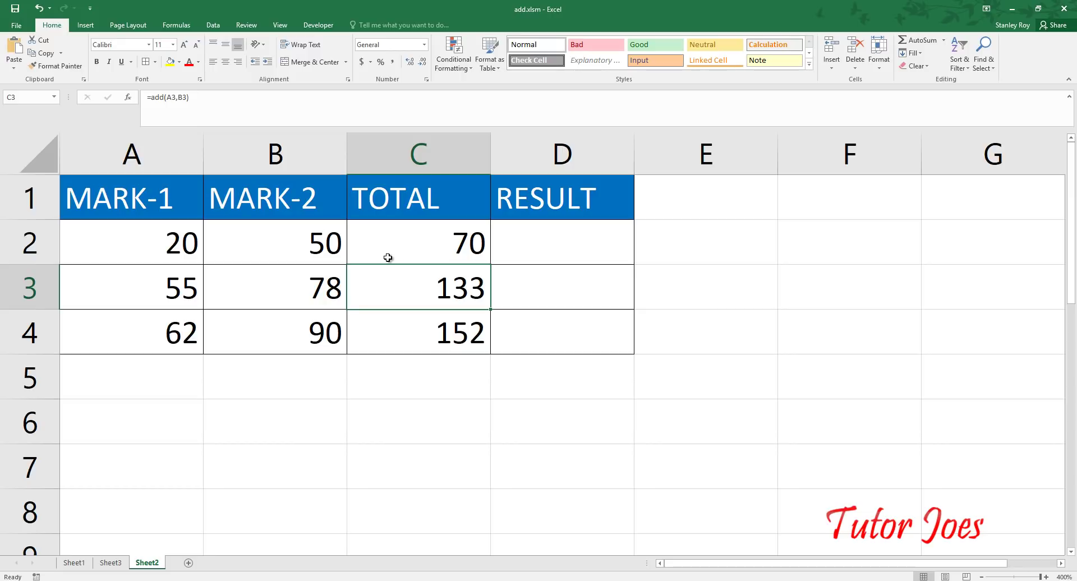
pyautogui.hotkey('alt', 'F11')
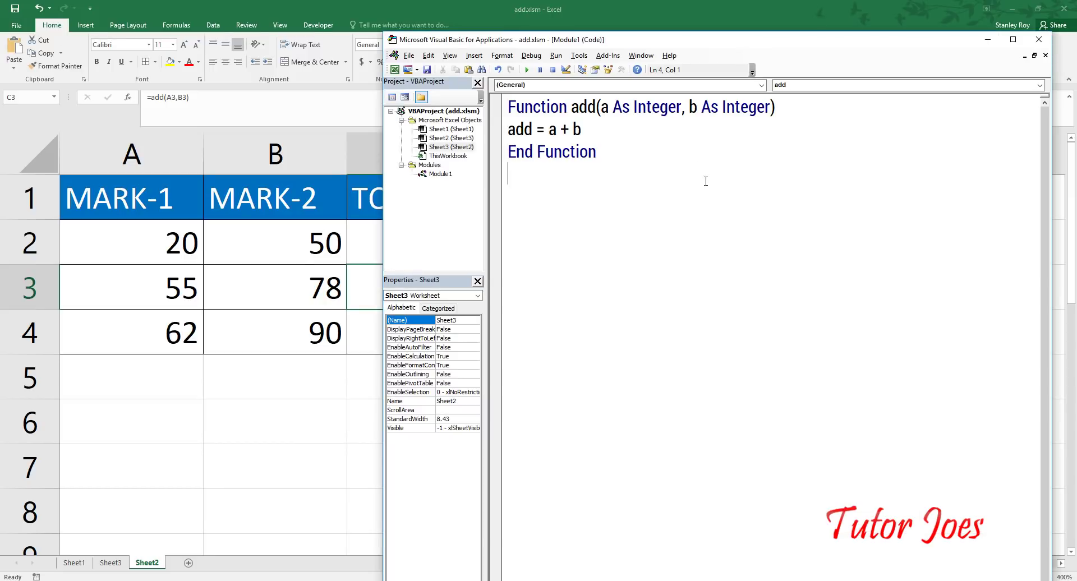
# Step: Shift the VBA window to compare with the sheet, then maximize the Module1 code window
pyautogui.hotkey('shift', 'Up')
pyautogui.hotkey('shift', 'Up')
pyautogui.hotkey('shift', 'Up')
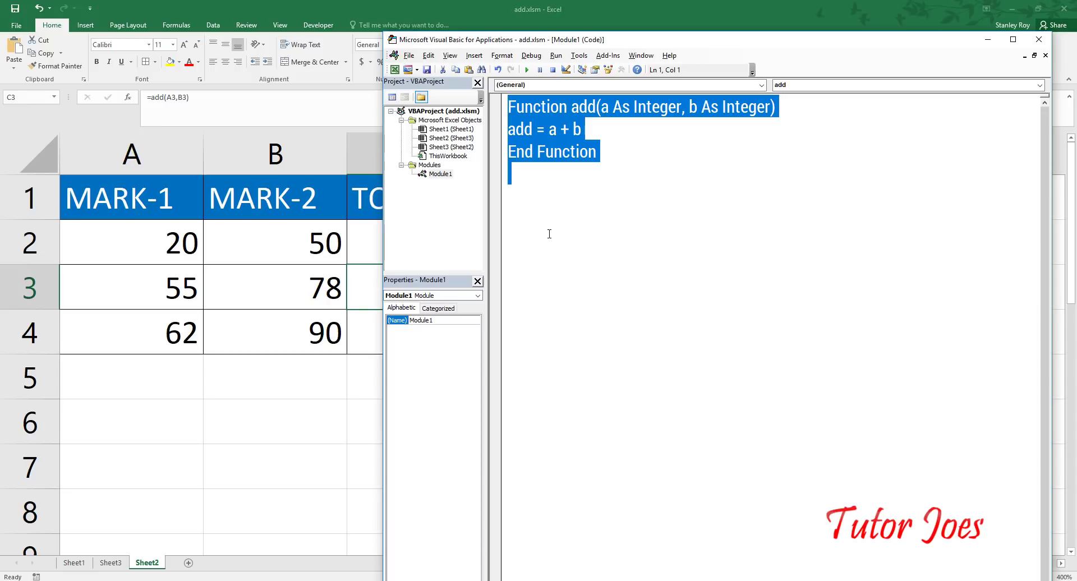
pyautogui.moveTo(640, 37)
pyautogui.mouseDown()
pyautogui.moveTo(897, 190)
pyautogui.moveTo(882, 87)
pyautogui.mouseUp()
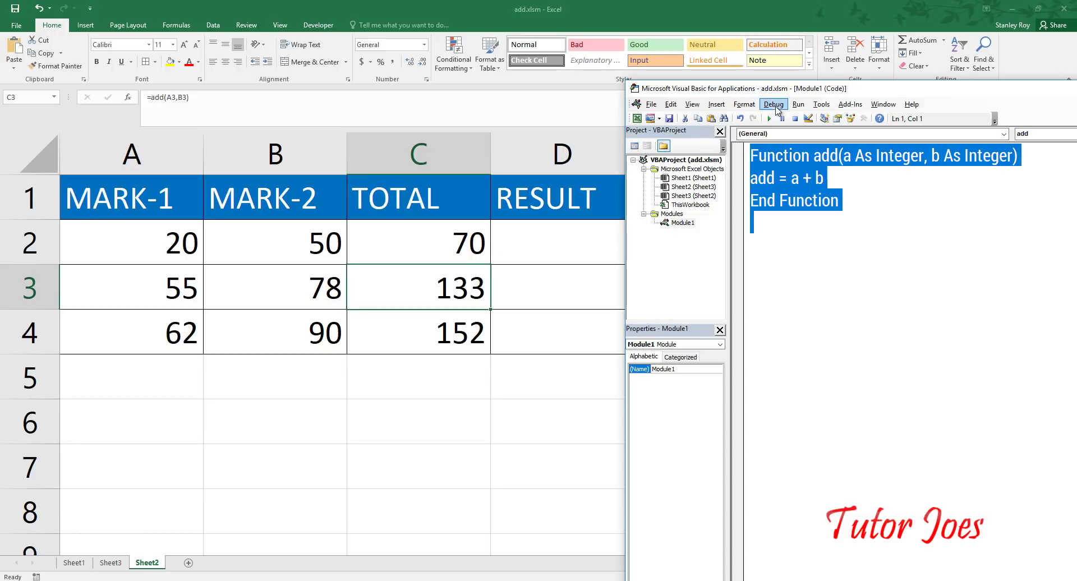
pyautogui.moveTo(781, 89)
pyautogui.mouseDown()
pyautogui.moveTo(640, 62)
pyautogui.moveTo(640, 77)
pyautogui.mouseUp()
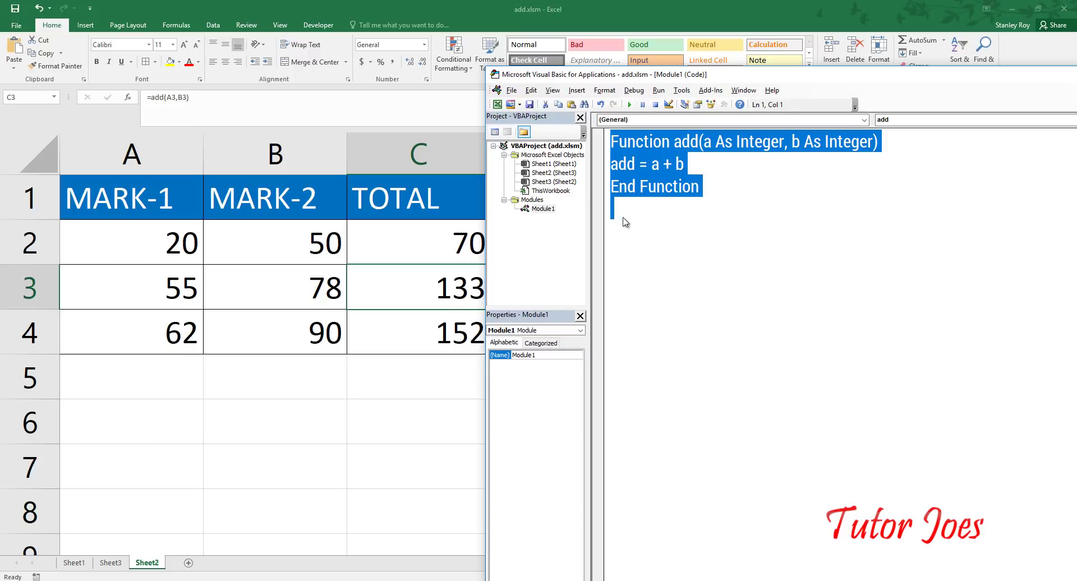
pyautogui.click(627, 246)
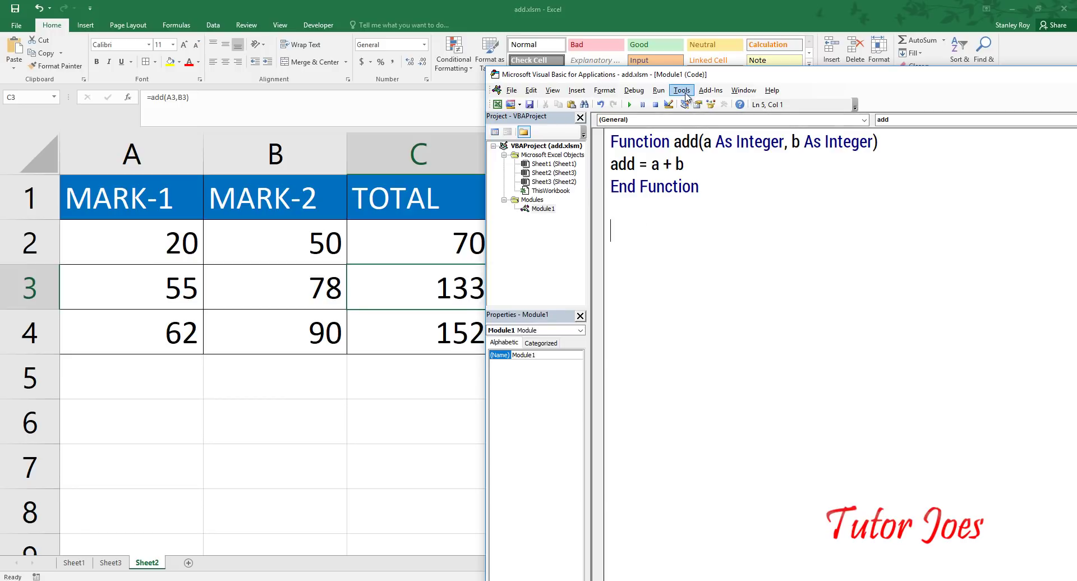
pyautogui.moveTo(700, 74); pyautogui.dragTo(825, 96)
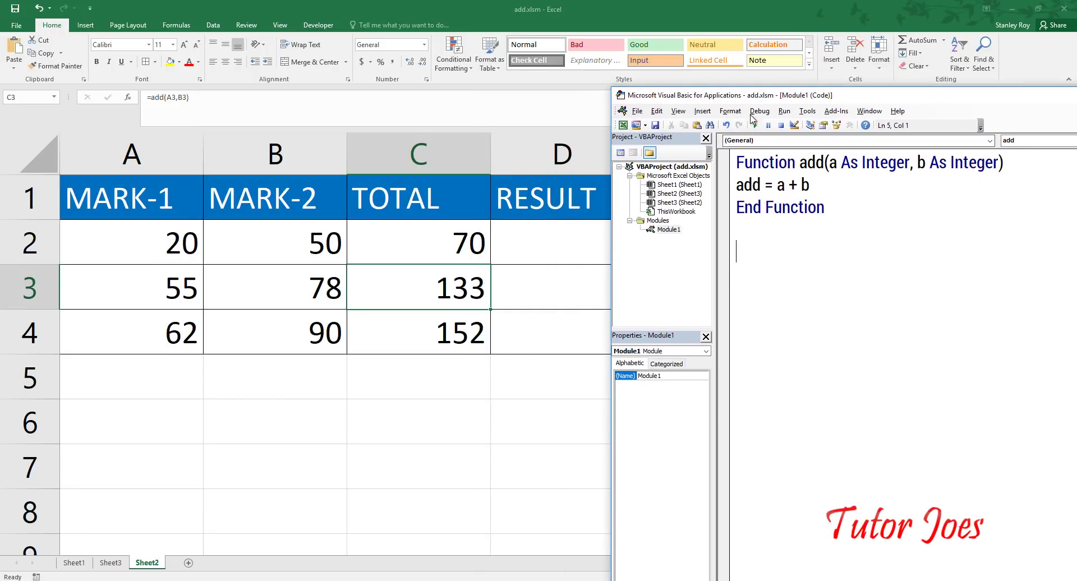
pyautogui.moveTo(783, 96); pyautogui.dragTo(233, 85)
pyautogui.doubleClick(233, 86)
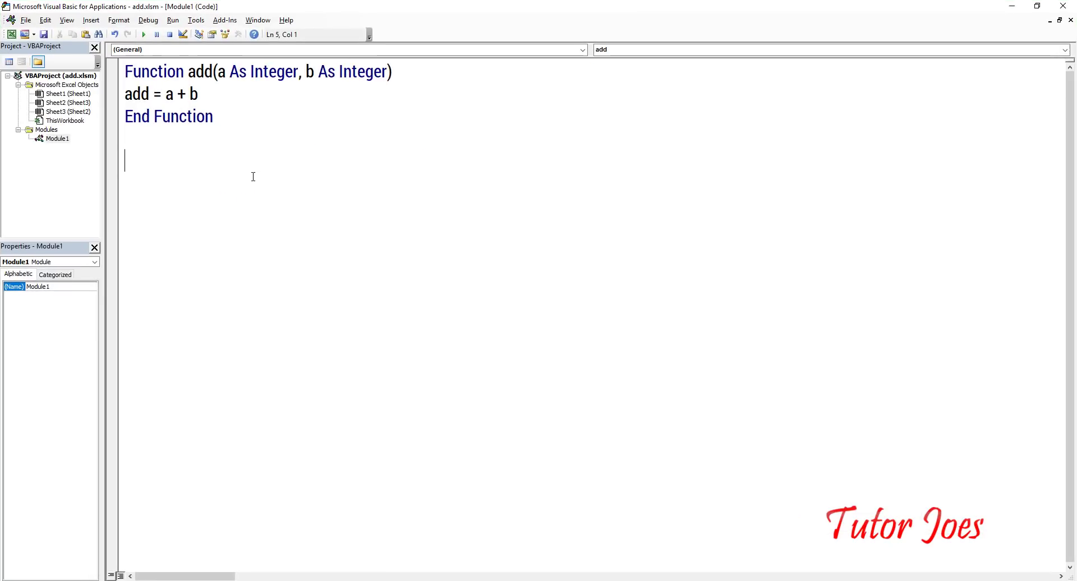
# Step: Write the header Function exam_result(m1 As Integer, m2 As Integer) below the add function
pyautogui.write('Func')
pyautogui.write('tion ')
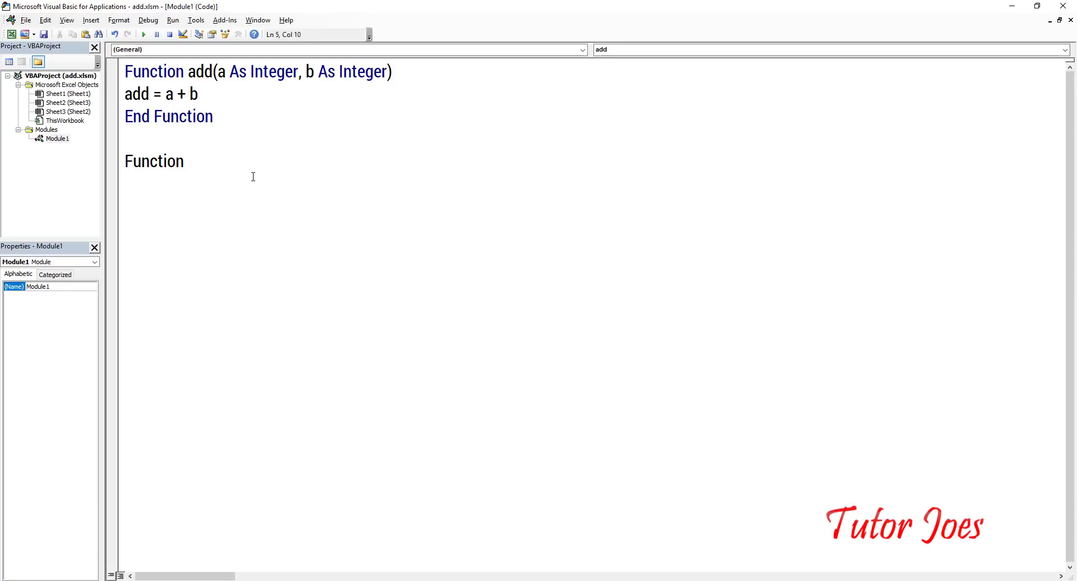
pyautogui.write('exam')
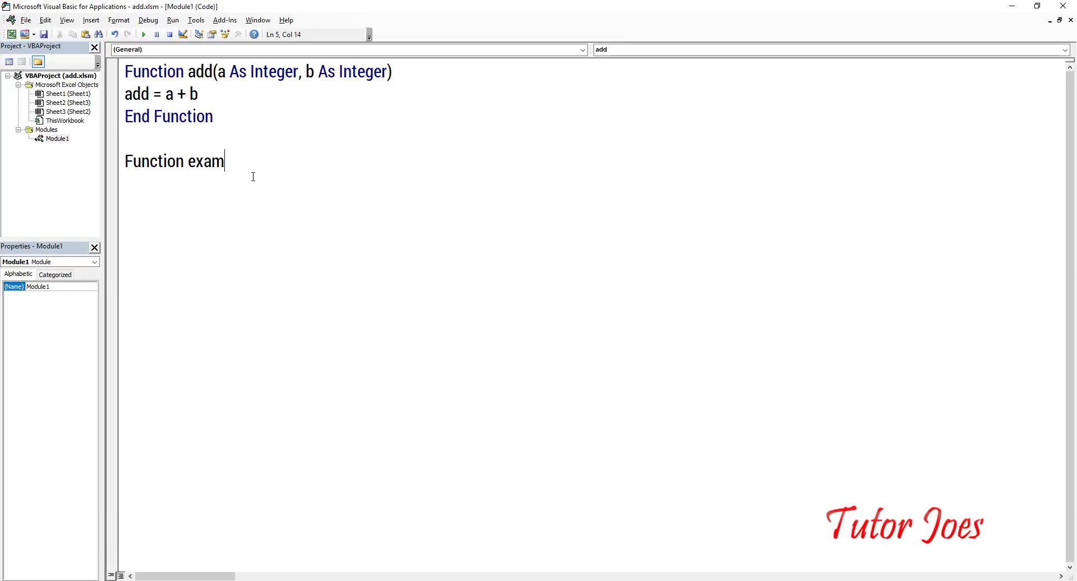
pyautogui.write('_res')
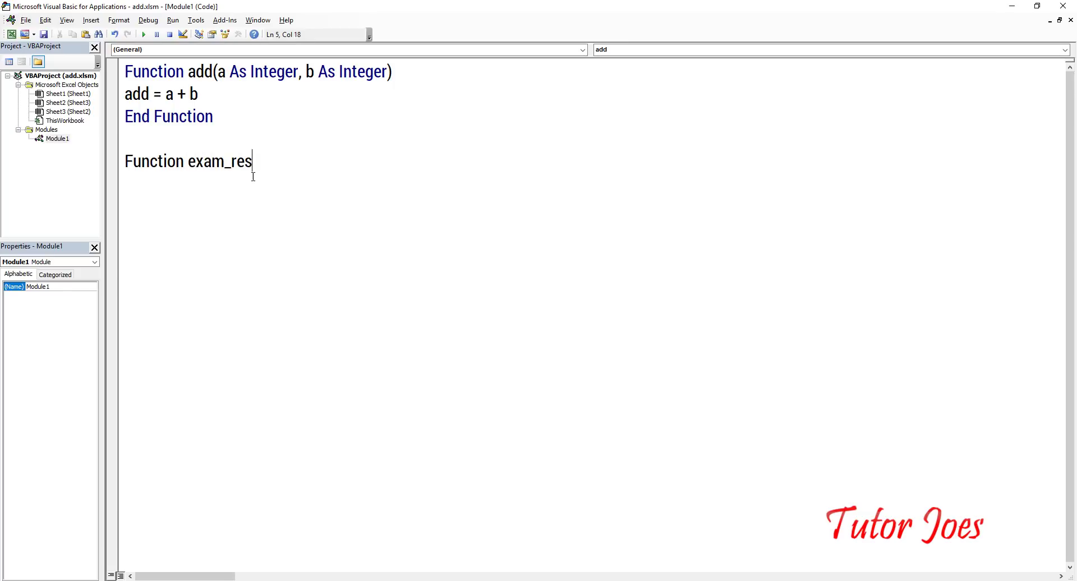
pyautogui.write('ult')
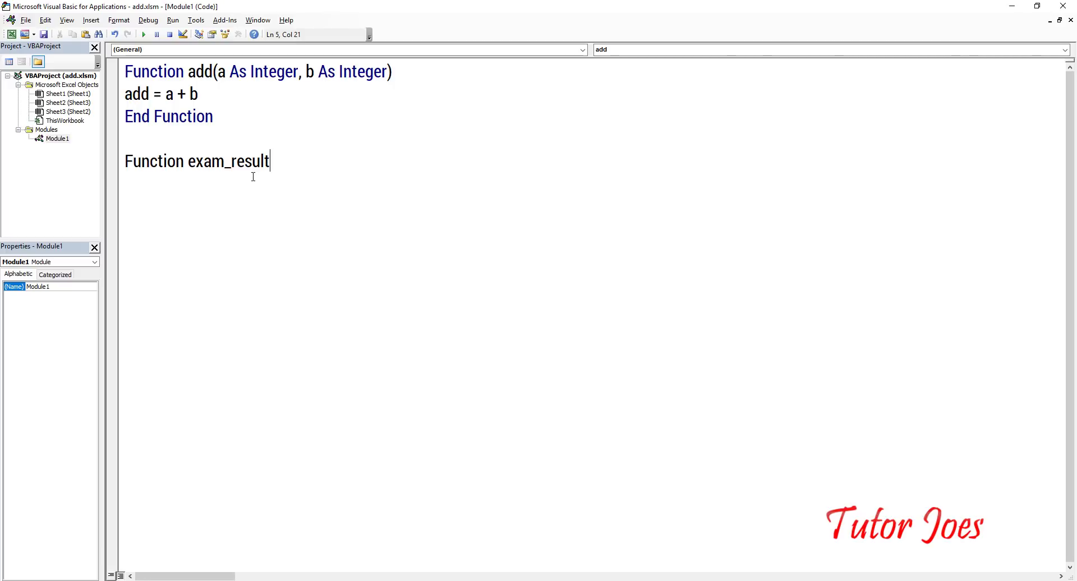
pyautogui.write('(')
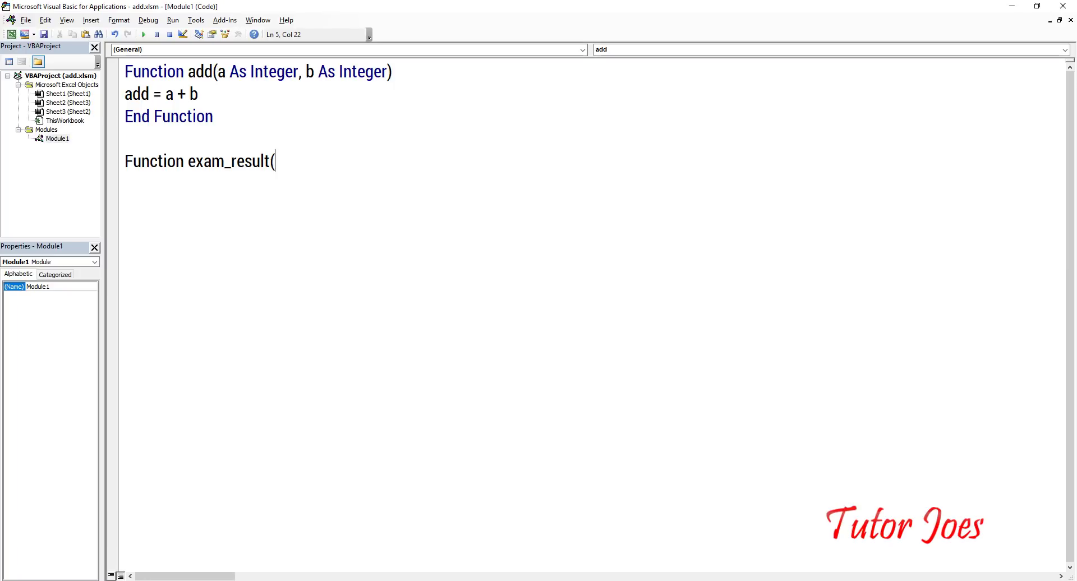
pyautogui.write('m1 as ')
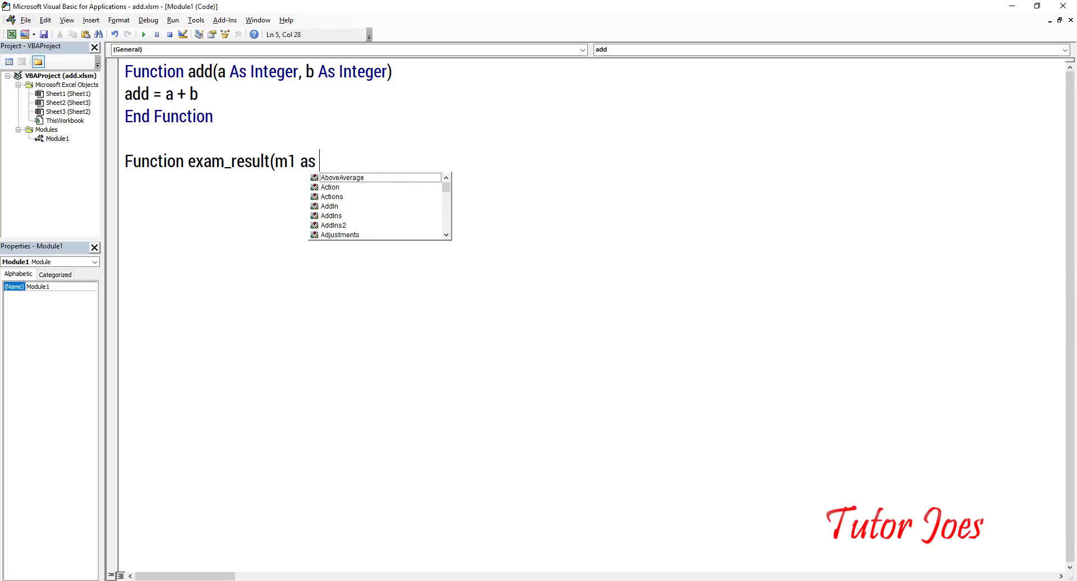
pyautogui.write('Integer')
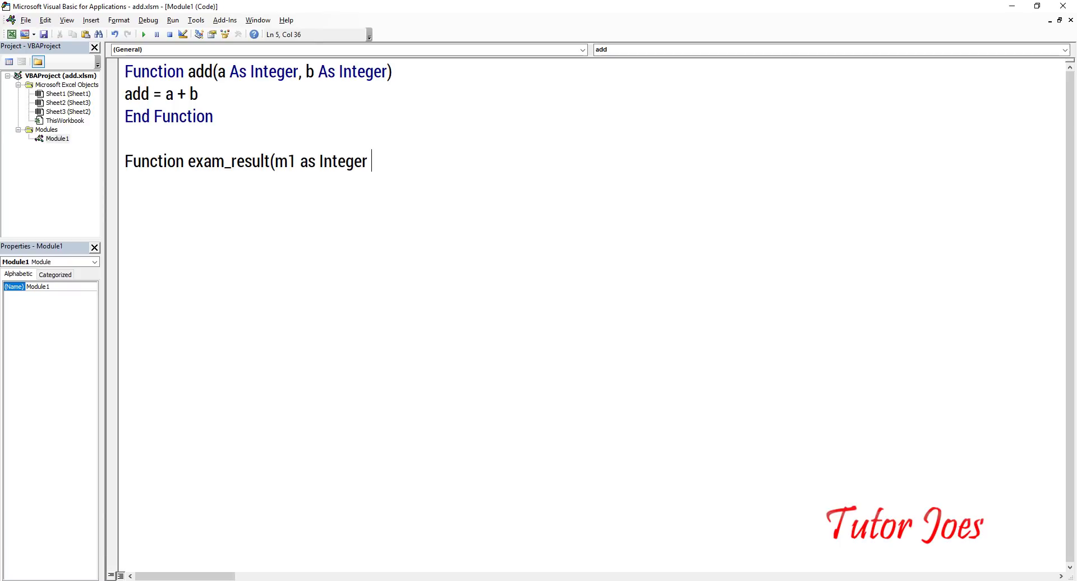
pyautogui.write(',')
pyautogui.write('m2 as in')
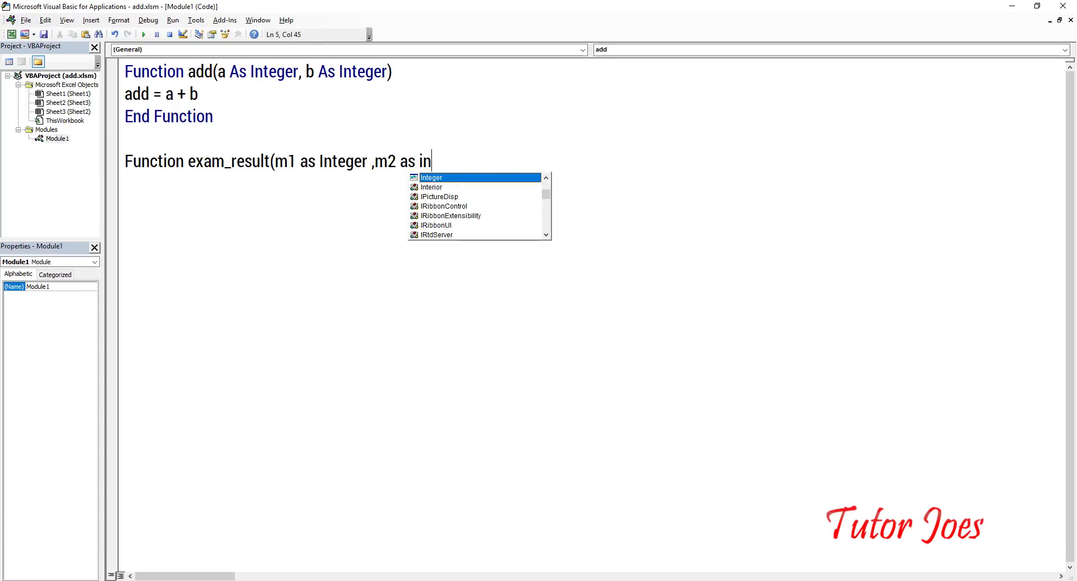
pyautogui.write(' )')
pyautogui.press('Return')
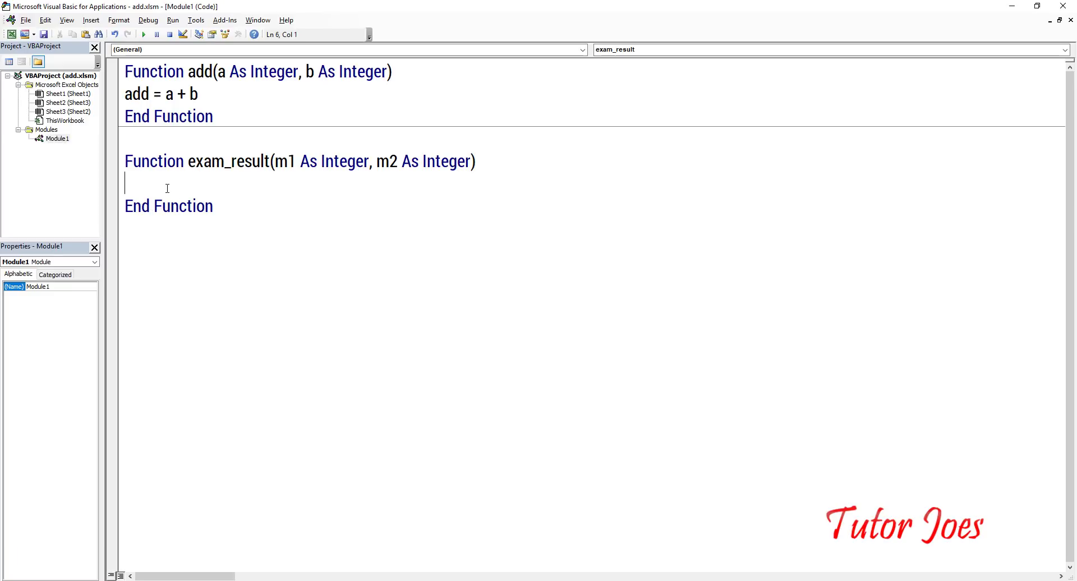
# Step: Write the line If m1 >= 35 And m2 >= 35 Then inside exam_result
pyautogui.write('if')
pyautogui.write(' m1>')
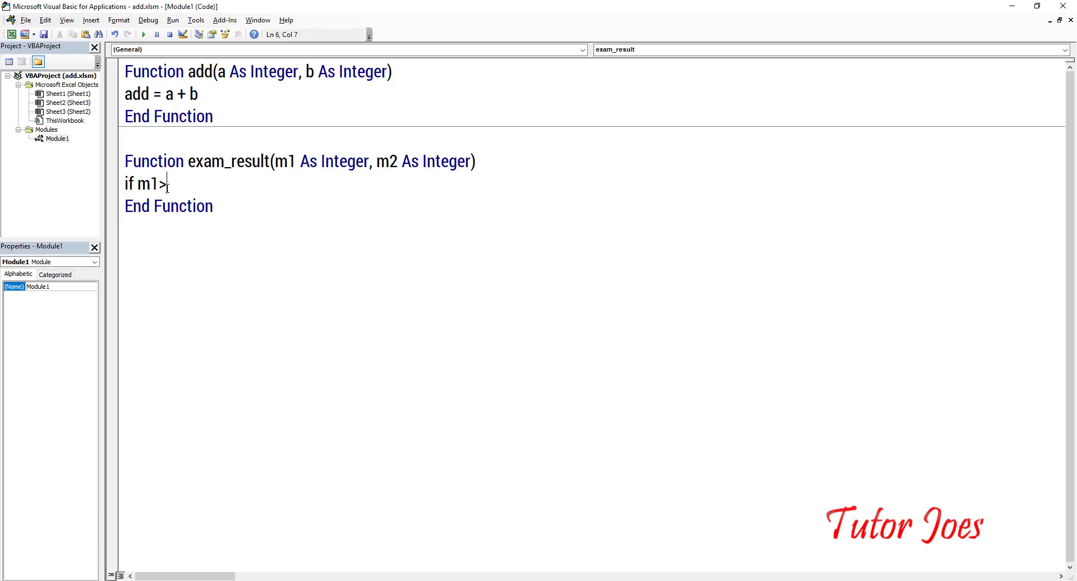
pyautogui.write('=35')
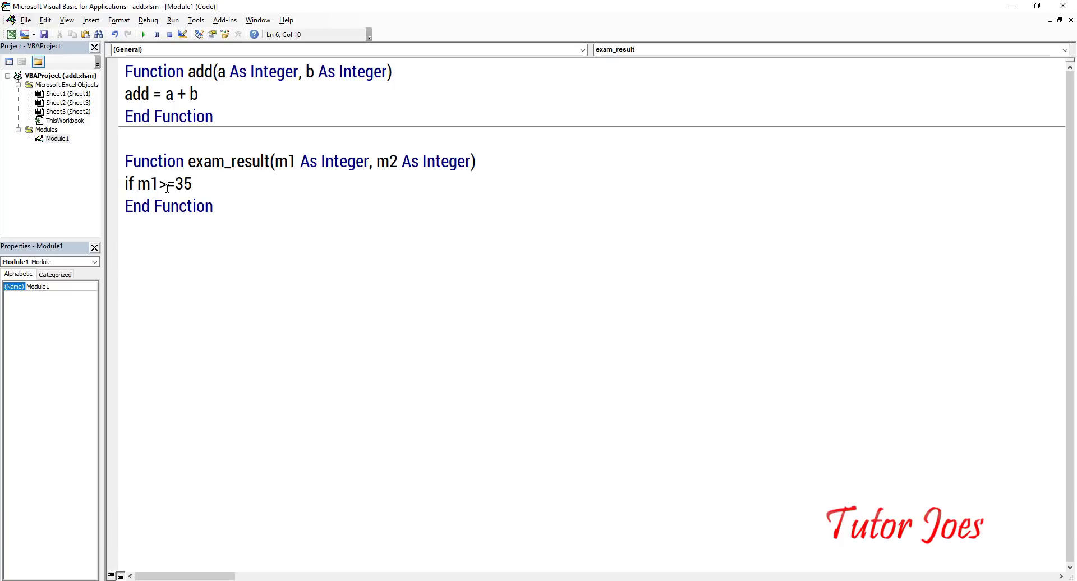
pyautogui.write(' a')
pyautogui.write('ns')
pyautogui.press('BackSpace')
pyautogui.press('BackSpace')
pyautogui.write('d ')
pyautogui.write('m2')
pyautogui.write('>=35')
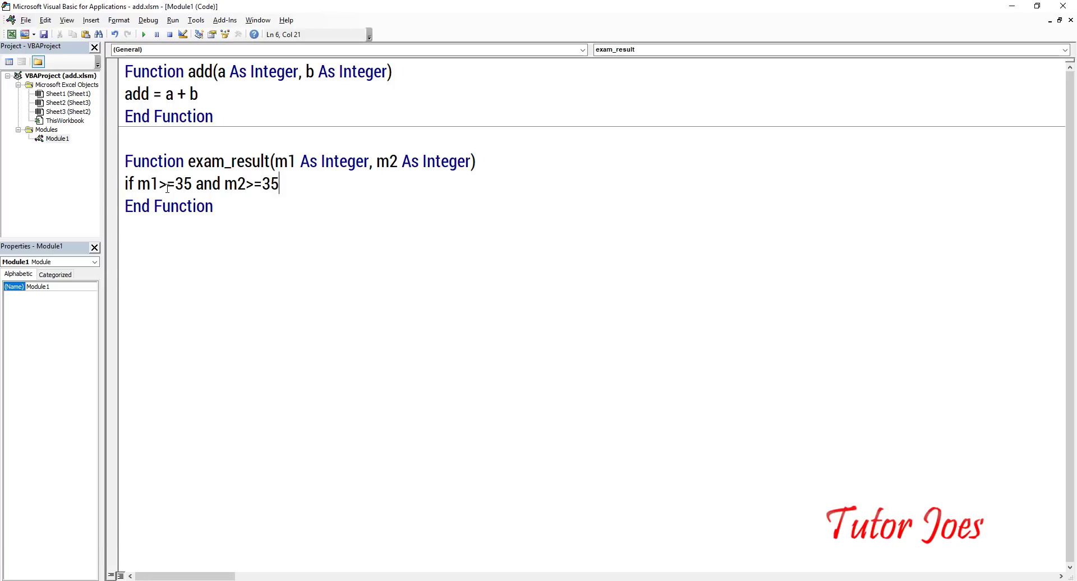
pyautogui.write('then')
pyautogui.press('Return')
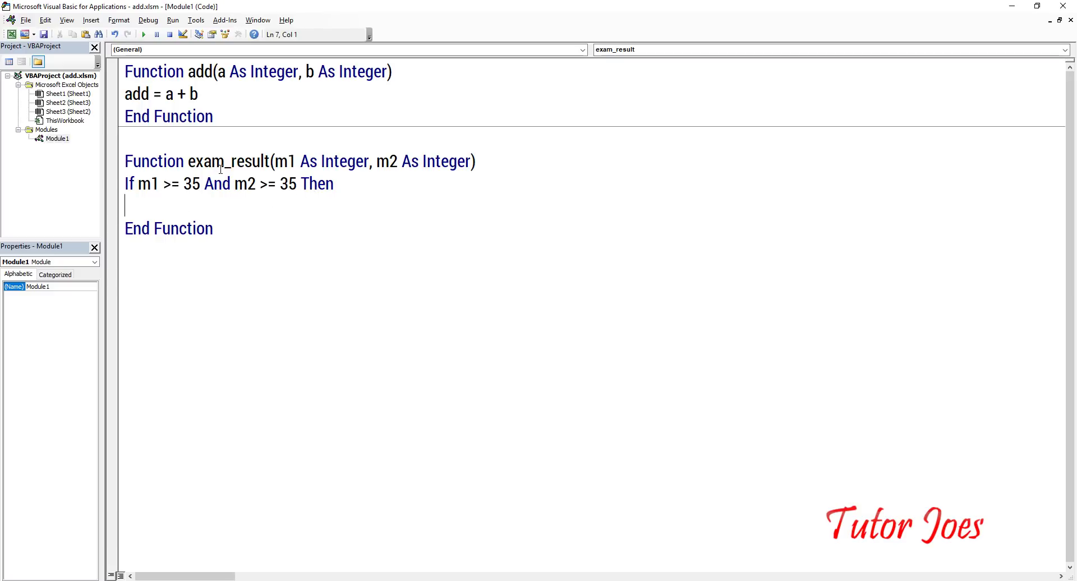
# Step: Add the line exam_result = "PASS" inside the If block
pyautogui.doubleClick(222, 166)
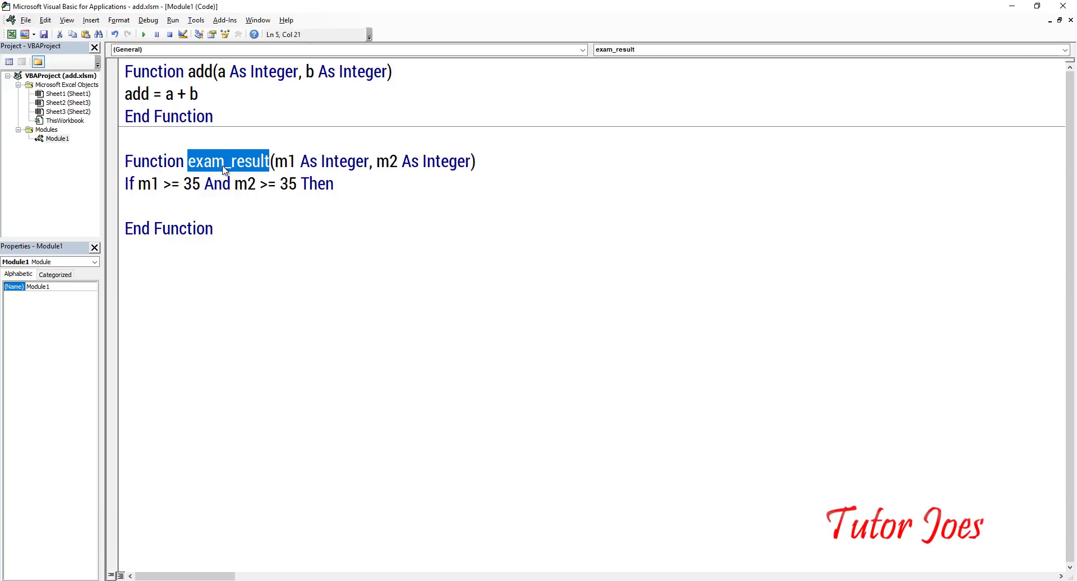
pyautogui.hotkey('ctrl', 'c')
pyautogui.click(153, 208)
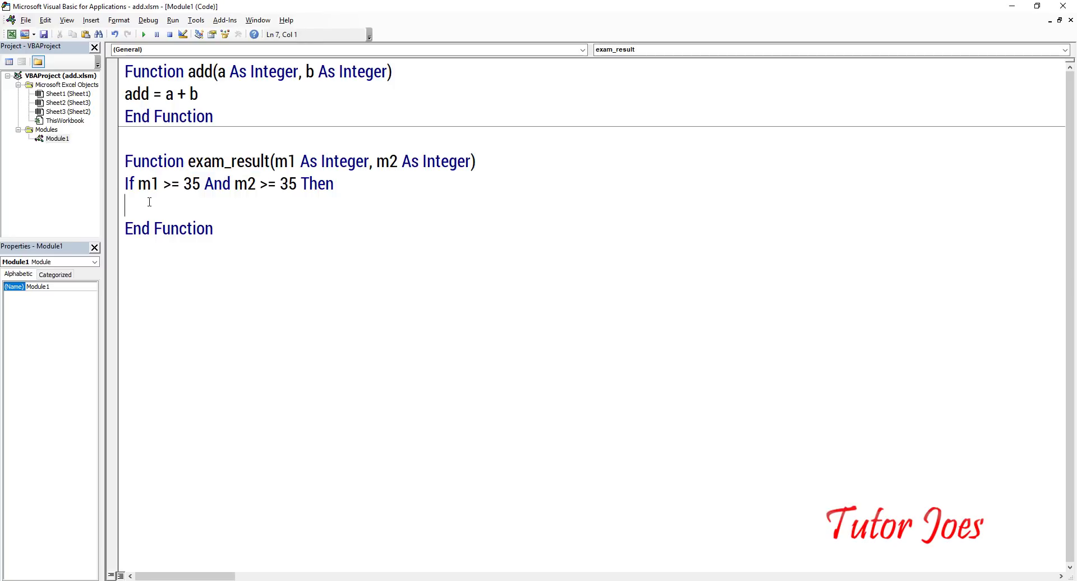
pyautogui.hotkey('ctrl', 'v')
pyautogui.write('=')
pyautogui.write('"PAS')
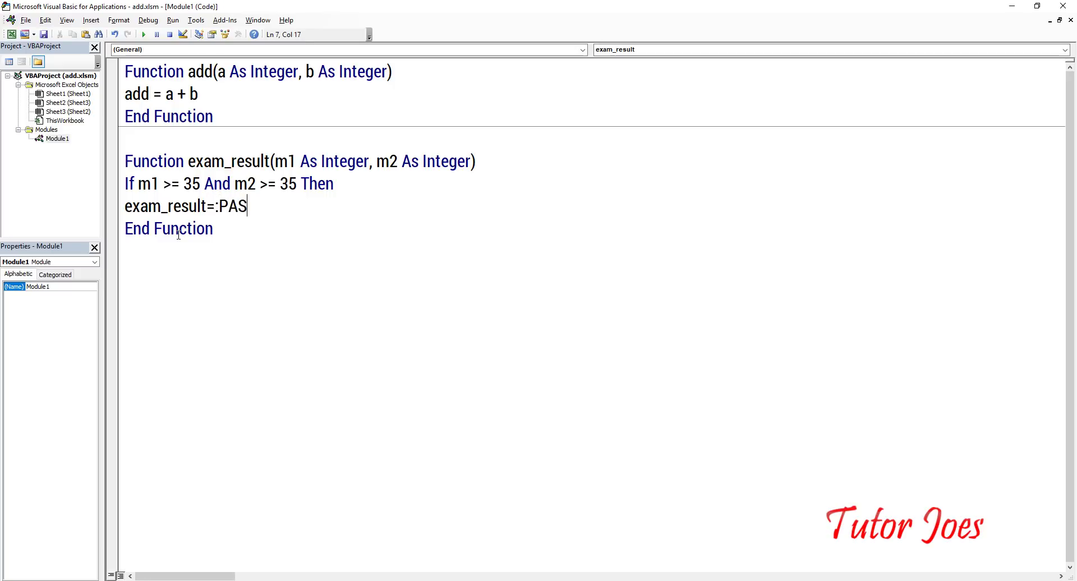
pyautogui.press('BackSpace')
pyautogui.press('BackSpace')
pyautogui.press('BackSpace')
pyautogui.press('BackSpace')
pyautogui.write('"PASS')
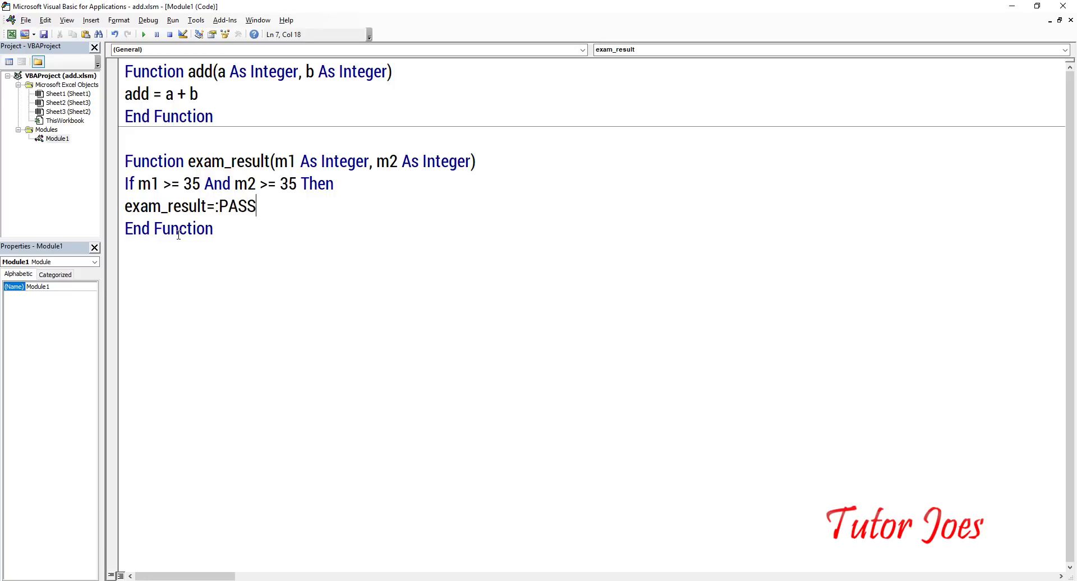
pyautogui.press('BackSpace')
pyautogui.press('BackSpace')
pyautogui.press('BackSpace')
pyautogui.press('BackSpace')
pyautogui.press('BackSpace')
pyautogui.write('"')
pyautogui.write('PASS"')
pyautogui.press('Return')
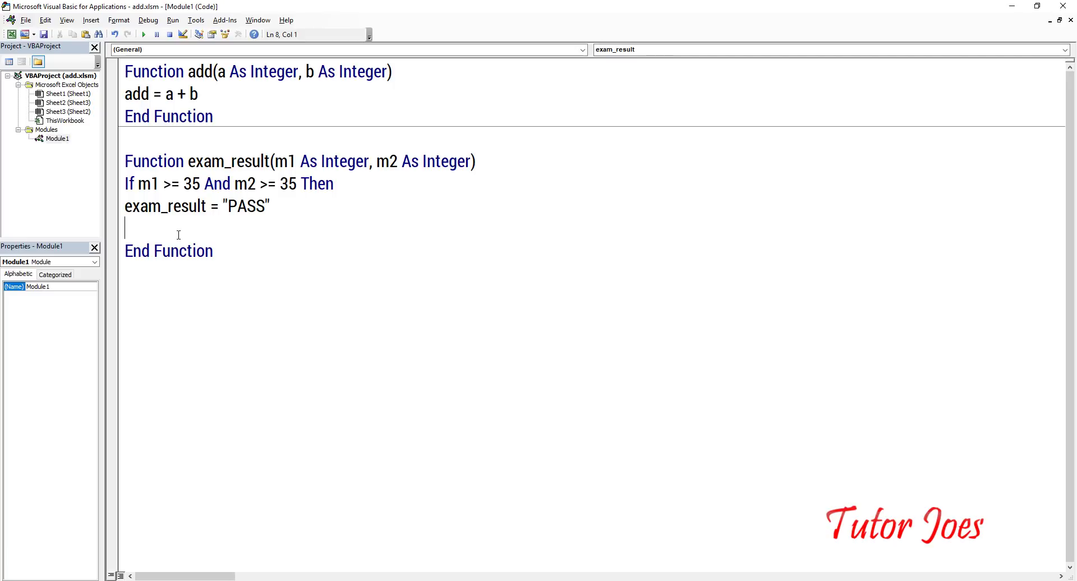
# Step: Add an Else branch assigning exam_result = "FAIL"
pyautogui.write('else')
pyautogui.press('Return')
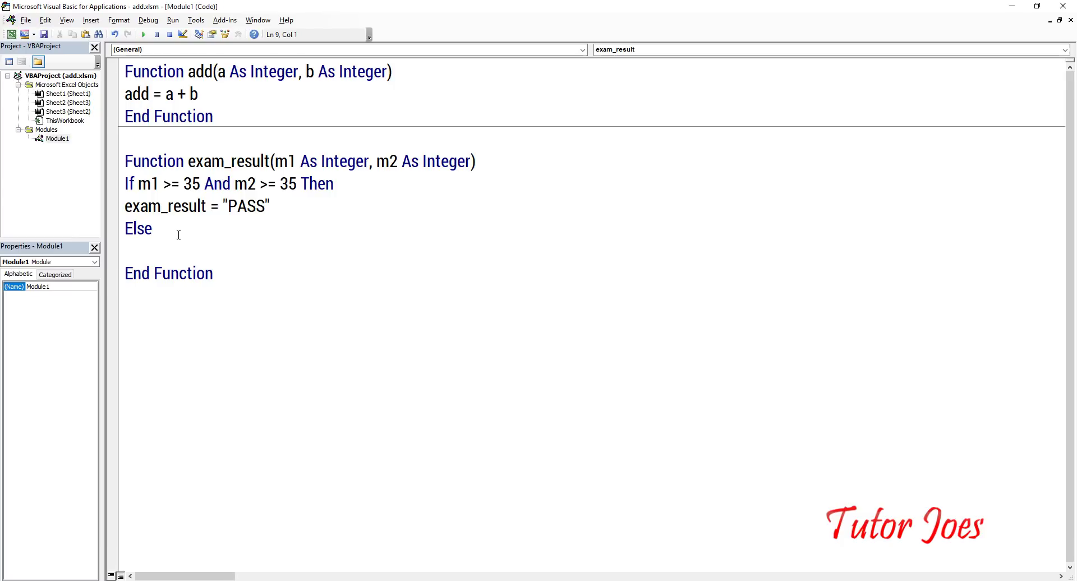
pyautogui.write('e')
pyautogui.doubleClick(164, 205)
pyautogui.click(125, 250)
pyautogui.hotkey('ctrl', 'v')
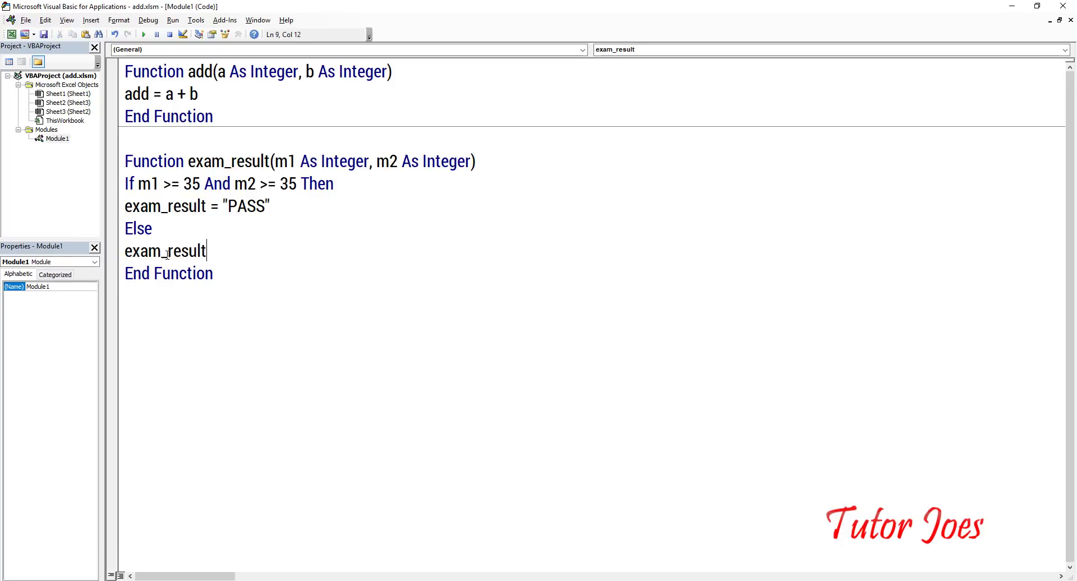
pyautogui.write('="FAIL')
pyautogui.press('Return')
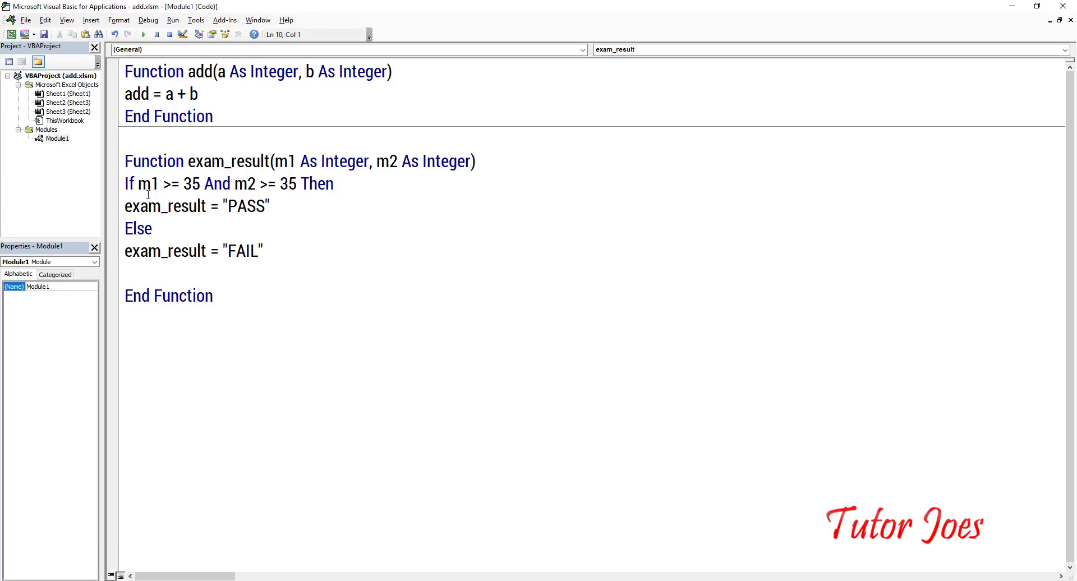
# Step: Close the block with End If and remove the extra blank line before End Function
pyautogui.doubleClick(129, 183)
pyautogui.click(142, 267)
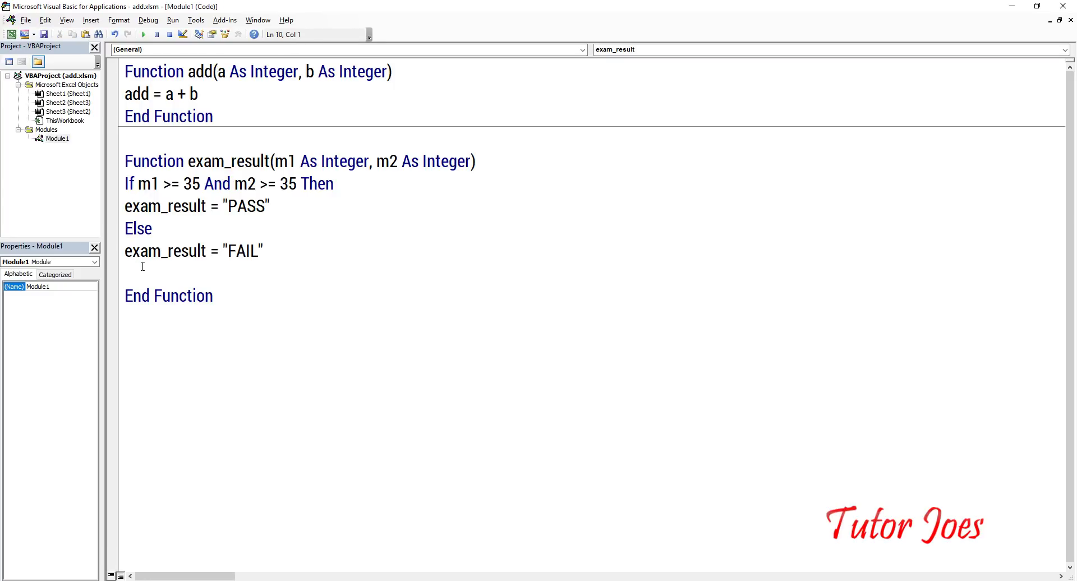
pyautogui.write('end if')
pyautogui.press('Return')
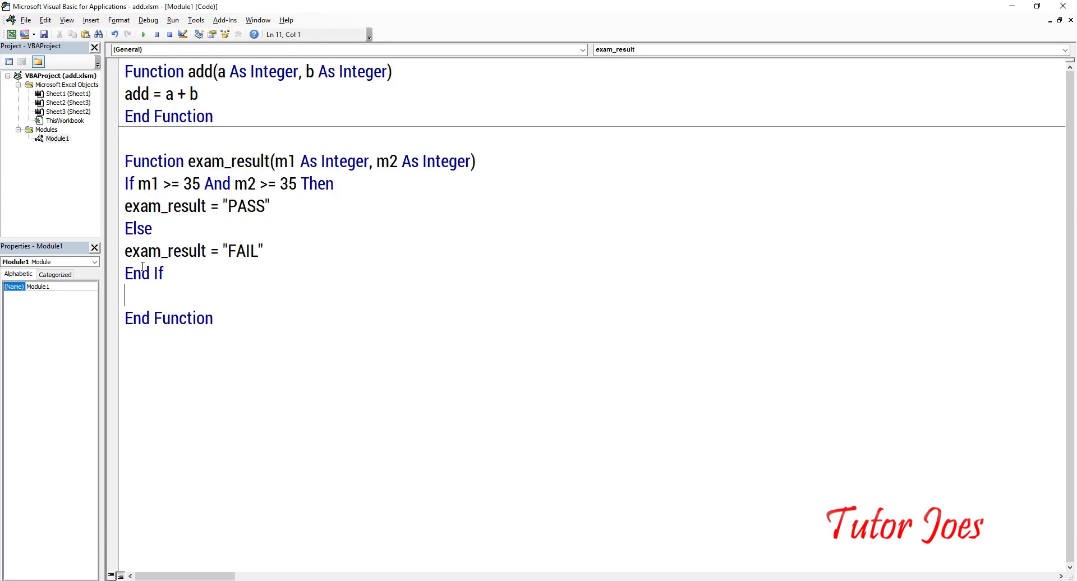
pyautogui.press('BackSpace')
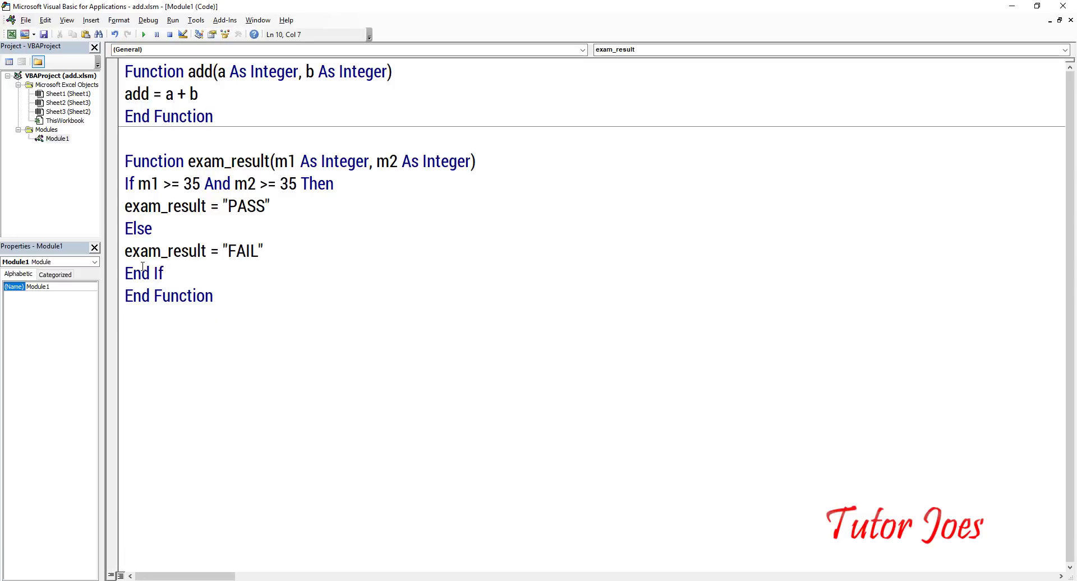
# Step: Highlight the If condition, the PASS and FAIL assignments and Else to explain the code
pyautogui.click(132, 185)
pyautogui.moveTo(163, 185); pyautogui.dragTo(277, 197)
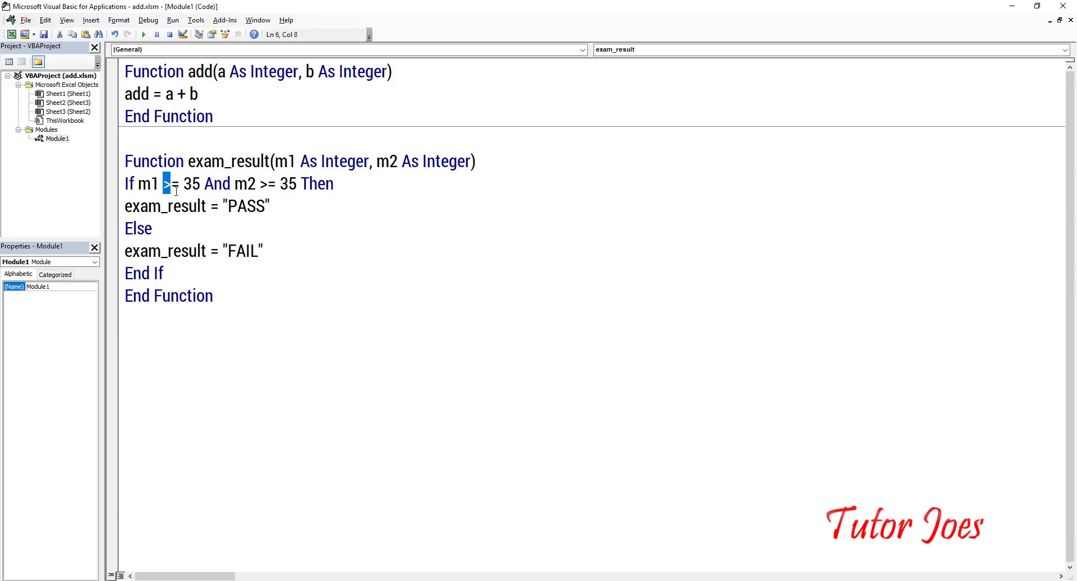
pyautogui.doubleClick(211, 206)
pyautogui.click(211, 206)
pyautogui.doubleClick(140, 229)
pyautogui.moveTo(139, 251); pyautogui.dragTo(268, 250)
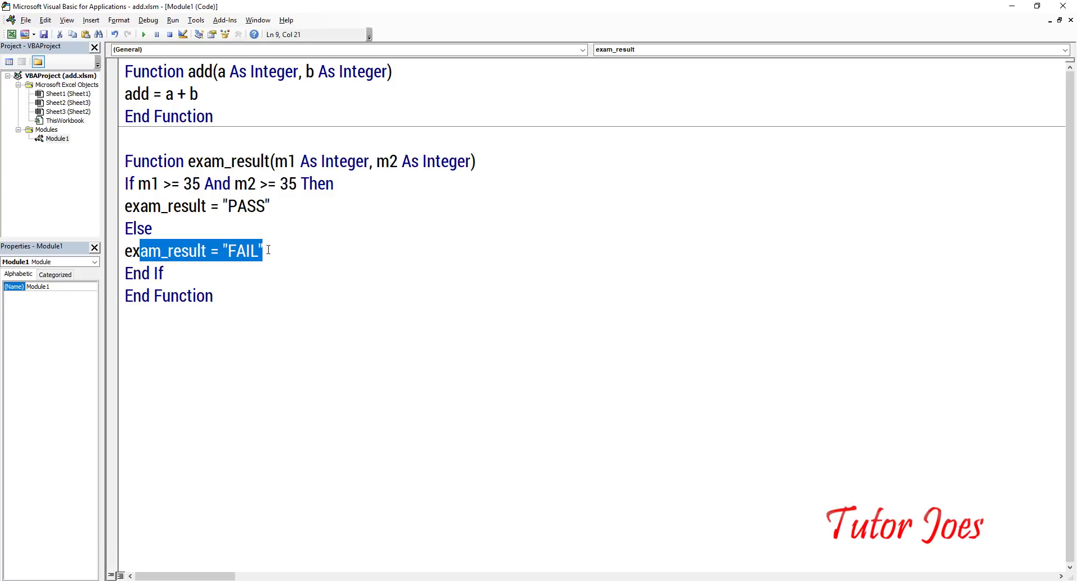
pyautogui.click(156, 289)
pyautogui.doubleClick(159, 295)
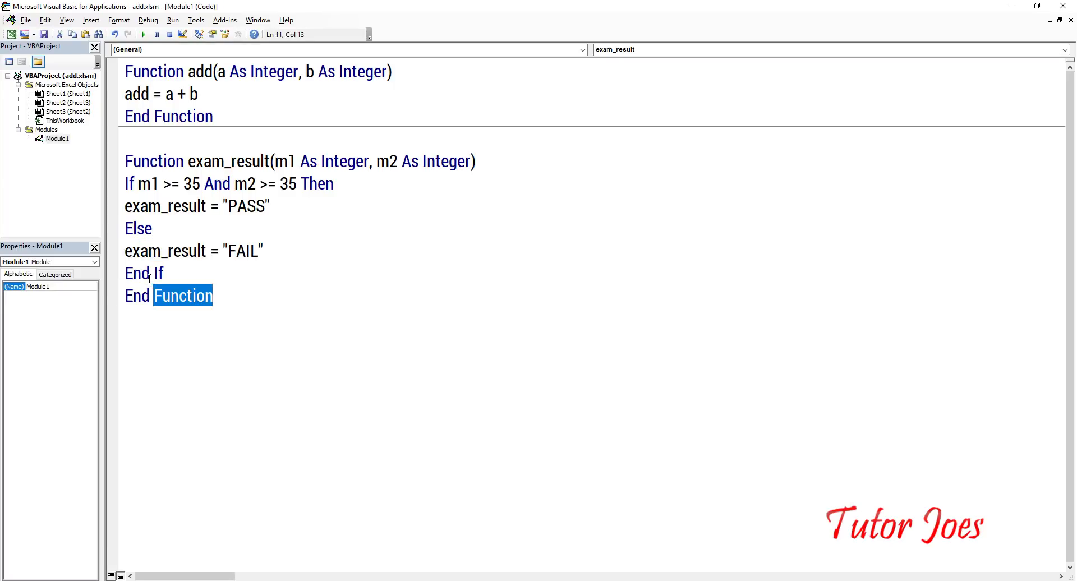
pyautogui.click(150, 273)
# Step: Highlight And and Then in the condition, then close the editor back to the marks sheet
pyautogui.doubleClick(216, 184)
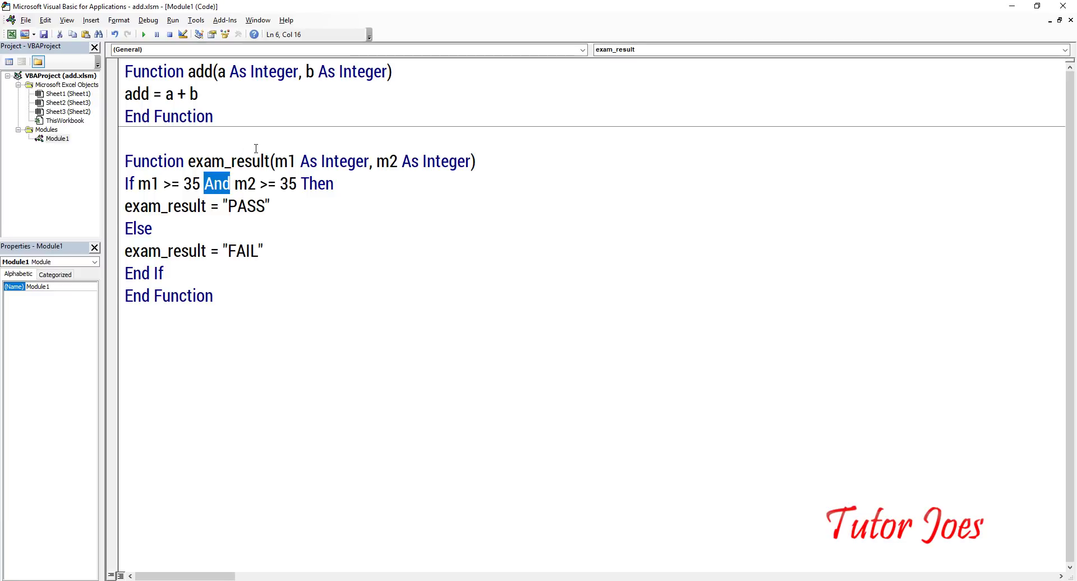
pyautogui.doubleClick(314, 183)
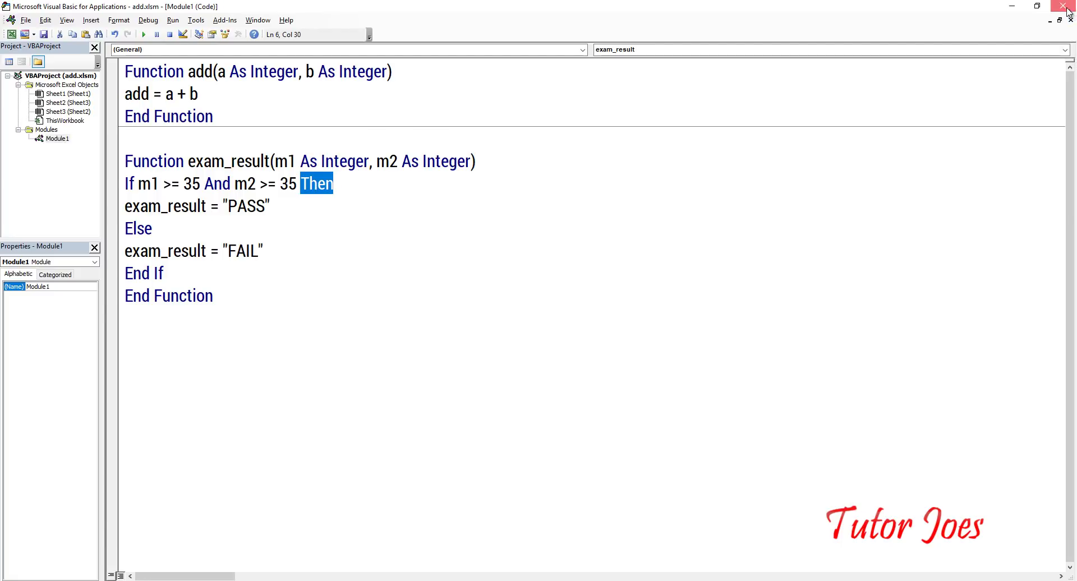
pyautogui.click(1062, 5)
pyautogui.click(567, 236)
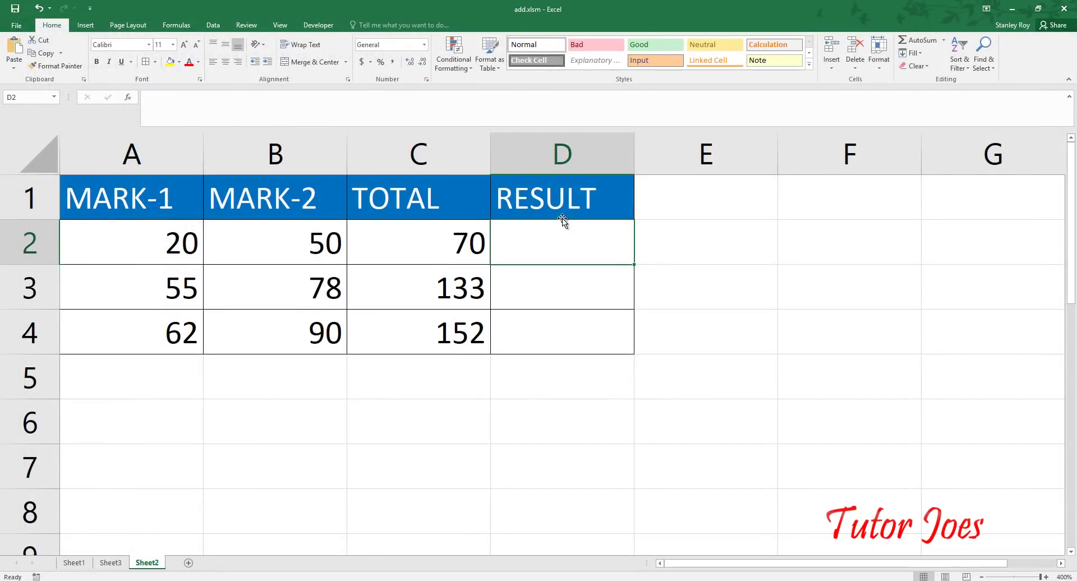
# Step: Point out the two marks in A2 and B2
pyautogui.click(130, 240)
pyautogui.click(307, 247)
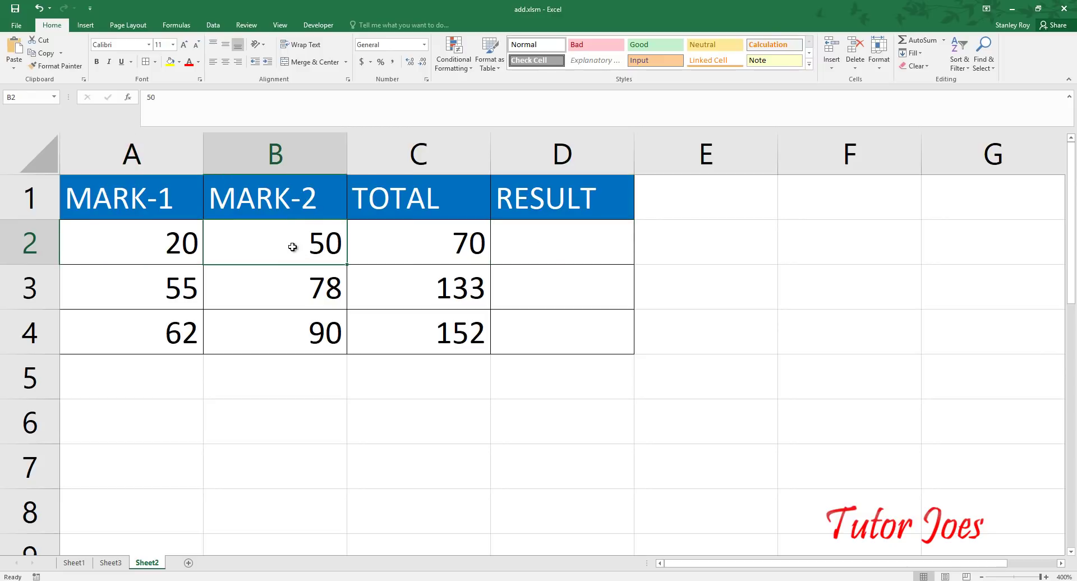
pyautogui.click(185, 231)
pyautogui.click(279, 250)
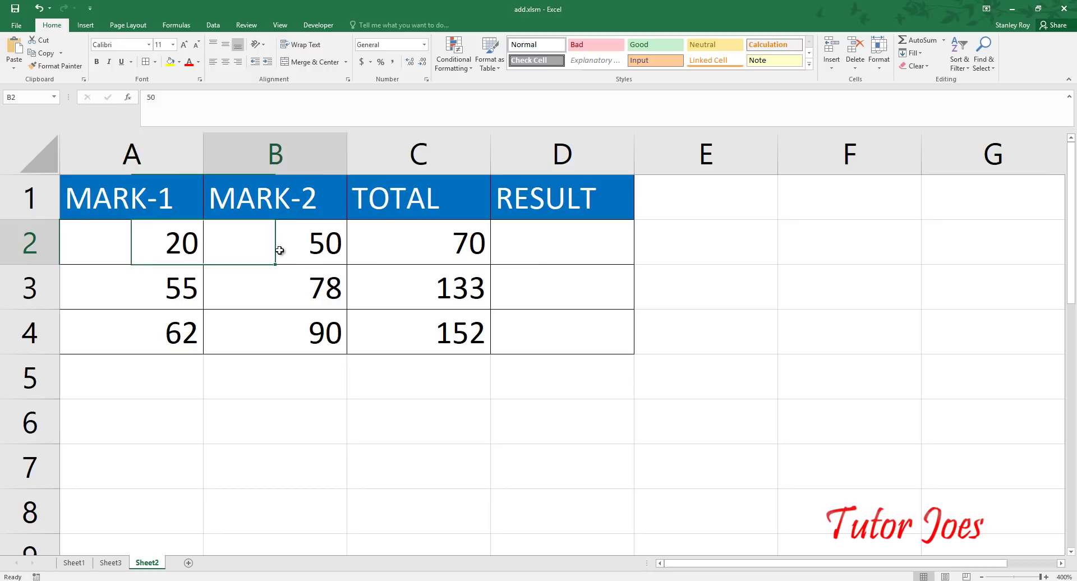
# Step: Enter =exam_result(A2,B2) in D2, which shows FAIL
pyautogui.doubleClick(534, 250)
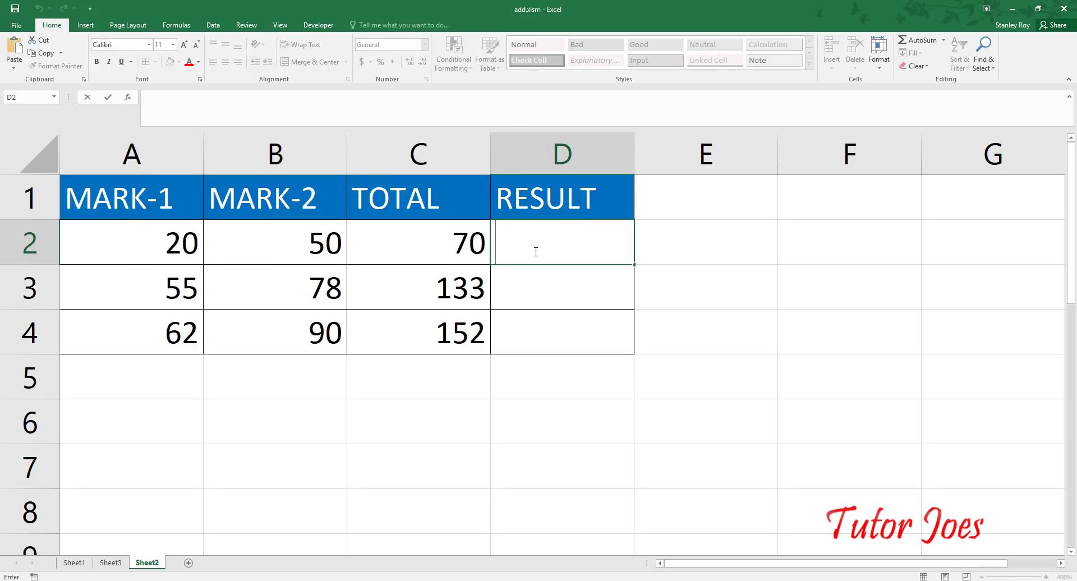
pyautogui.write('=exa')
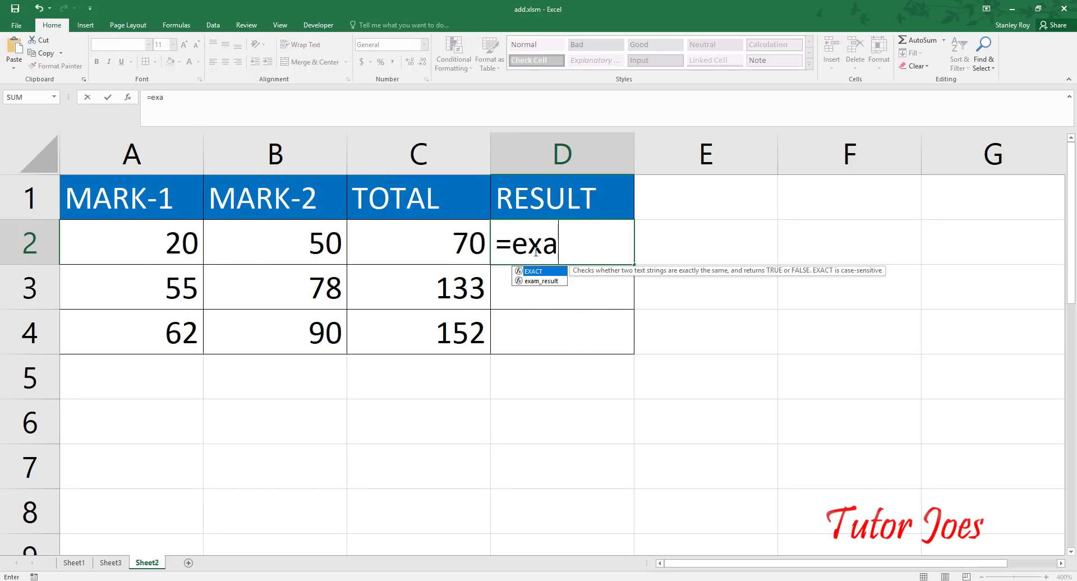
pyautogui.write('m')
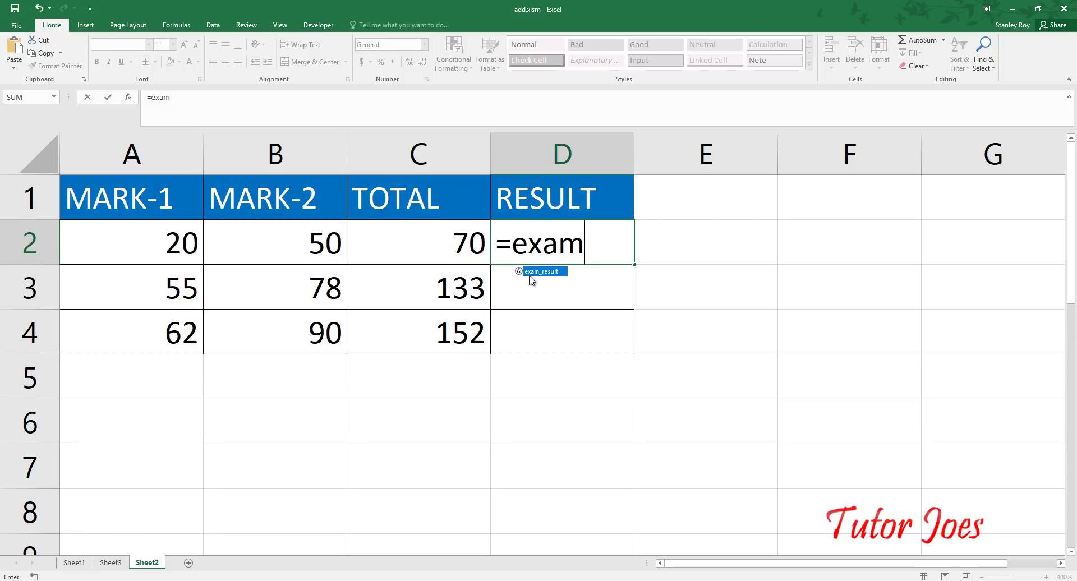
pyautogui.write('_')
pyautogui.write('resu;')
pyautogui.press('BackSpace')
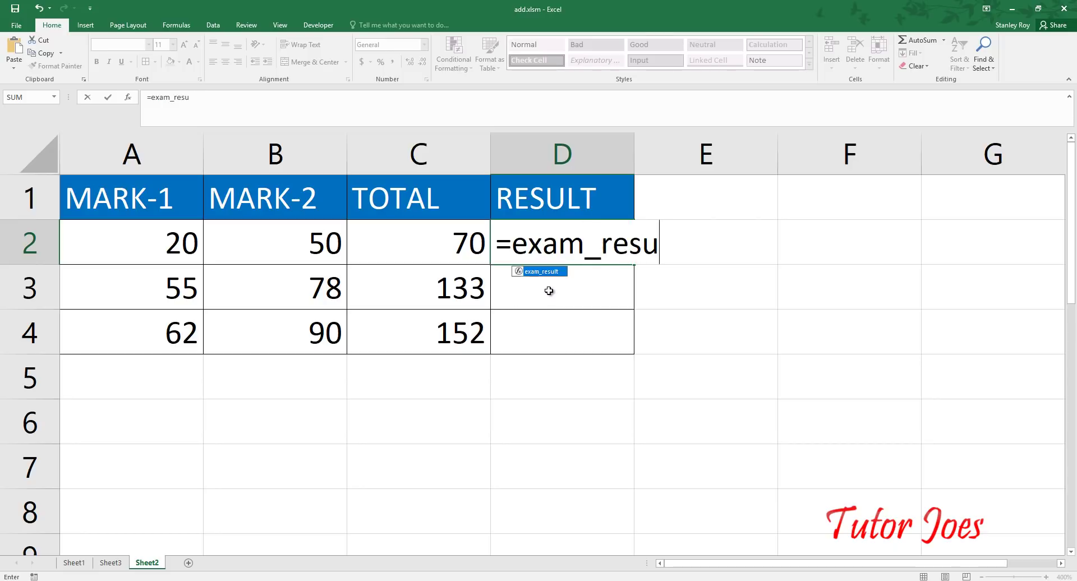
pyautogui.write('lt(*')
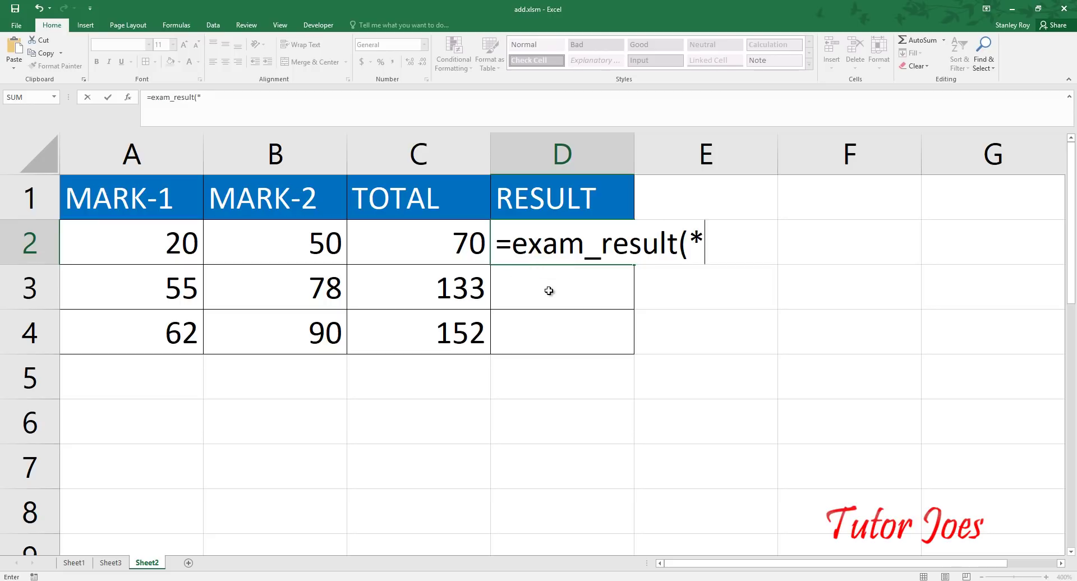
pyautogui.press('BackSpace')
pyautogui.click(166, 247)
pyautogui.write(',')
pyautogui.click(254, 248)
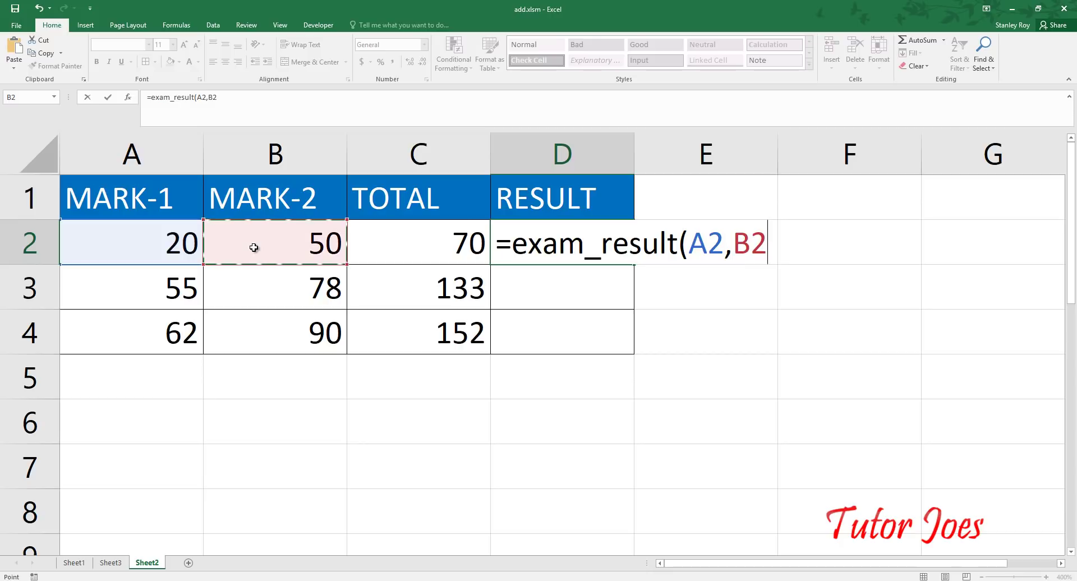
pyautogui.write(')')
pyautogui.press('Return')
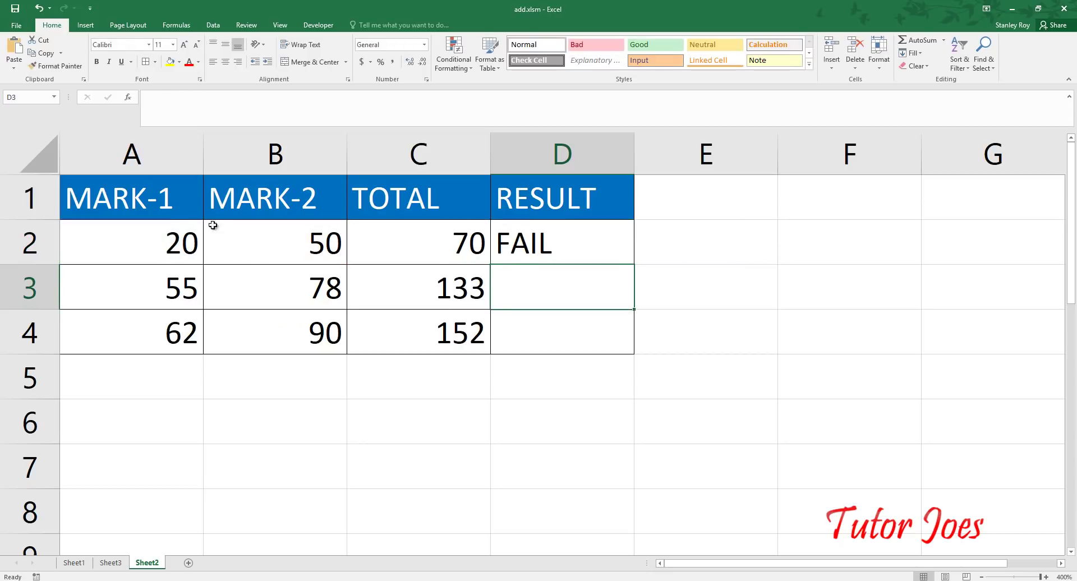
# Step: Fill D2's exam_result formula down to D4 (PASS, PASS) and insert a new blank worksheet
pyautogui.click(177, 229)
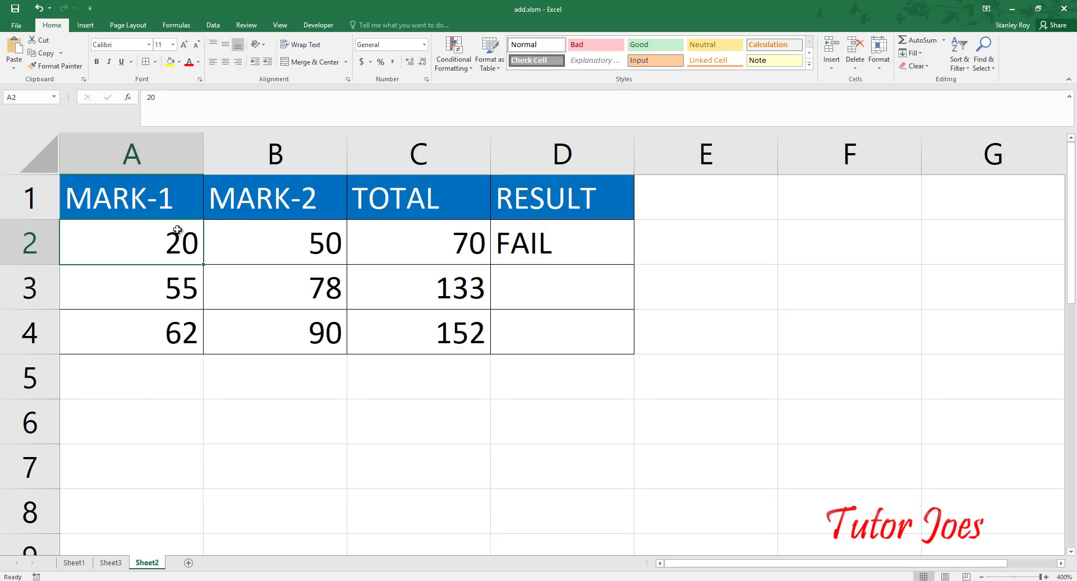
pyautogui.click(565, 257)
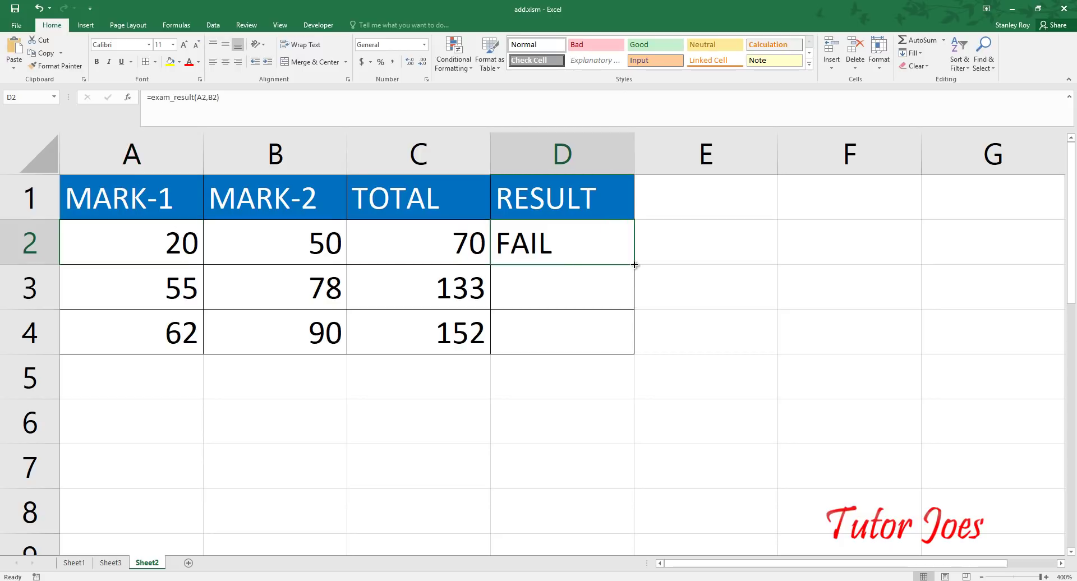
pyautogui.moveTo(635, 265); pyautogui.dragTo(620, 341)
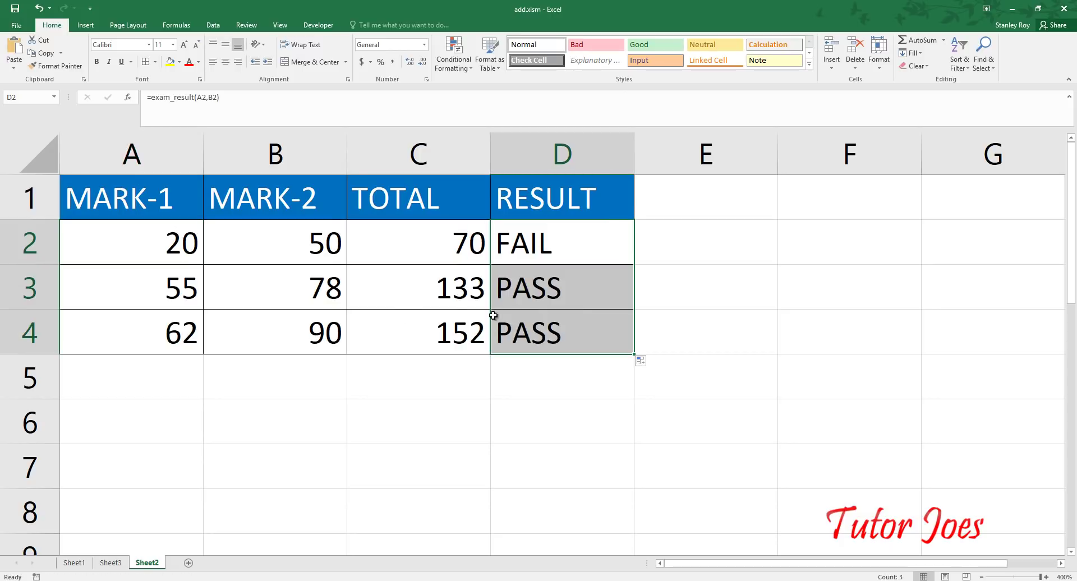
pyautogui.doubleClick(571, 257)
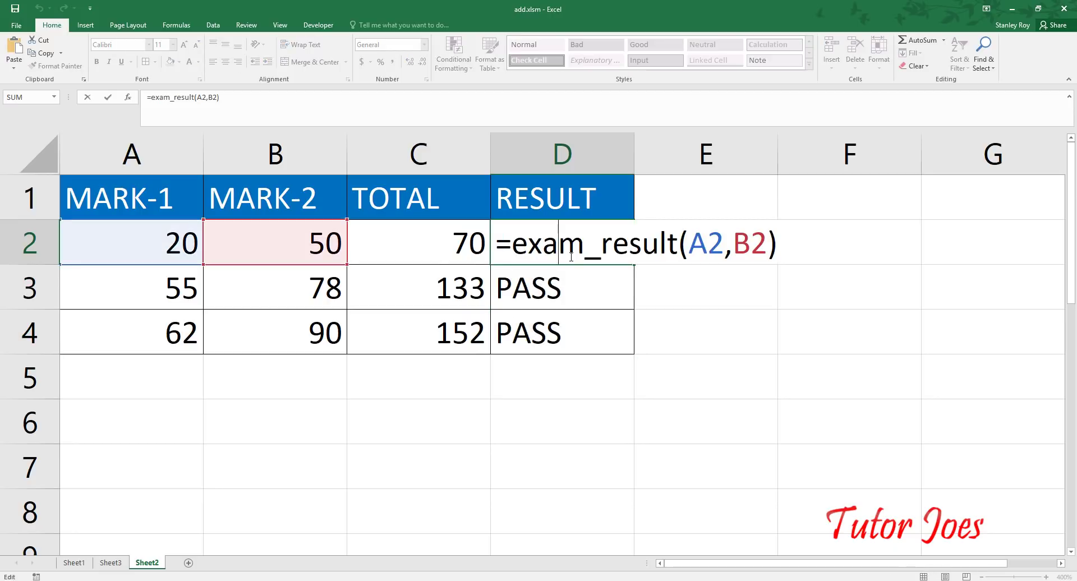
pyautogui.hotkey('ctrl', 'Return')
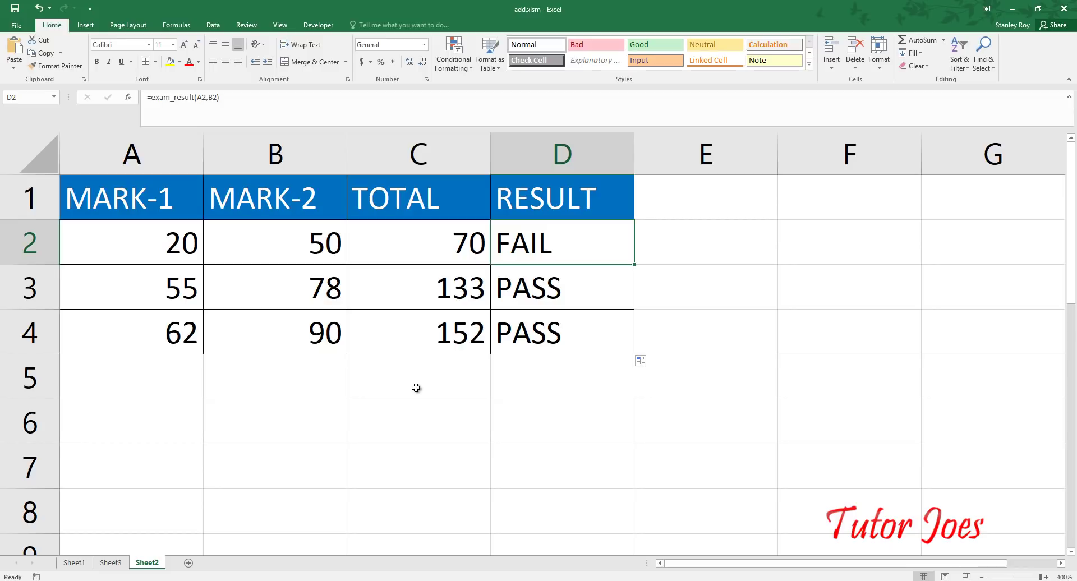
pyautogui.hotkey('shift', 'F11')
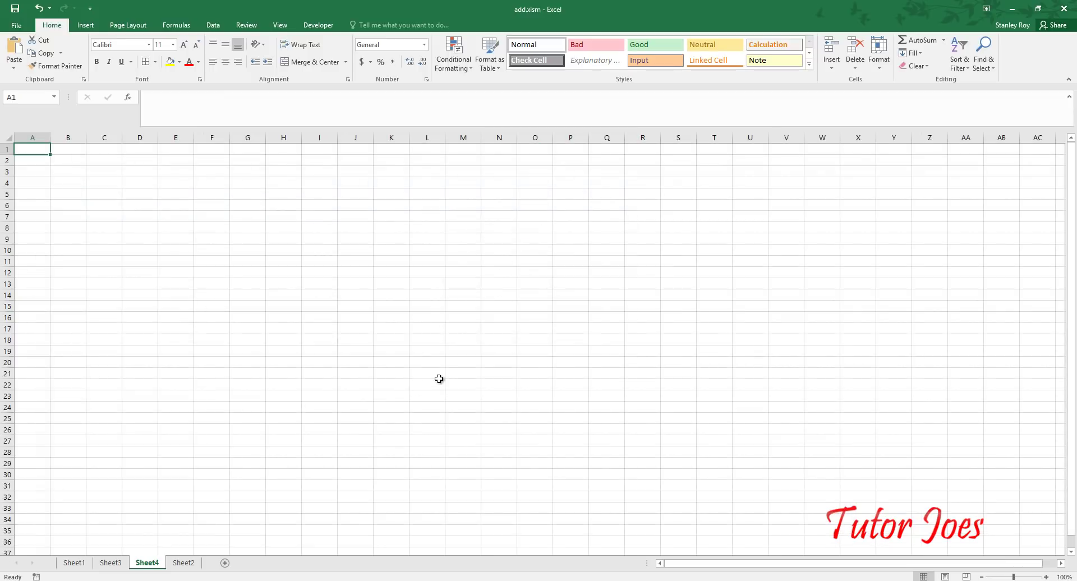
# Step: Look over Sheet1, Sheet4 and Sheet2's RESULT table, then reopen the VBA editor with Alt+F11
pyautogui.click(73, 562)
pyautogui.click(279, 492)
pyautogui.scroll(5, 334, 415)
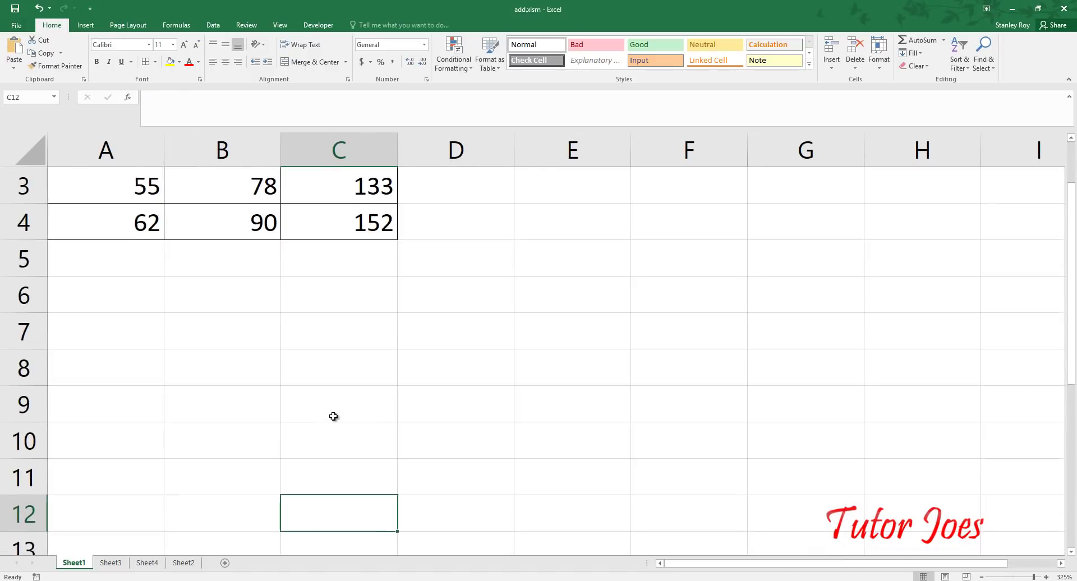
pyautogui.scroll(1, 333, 415)
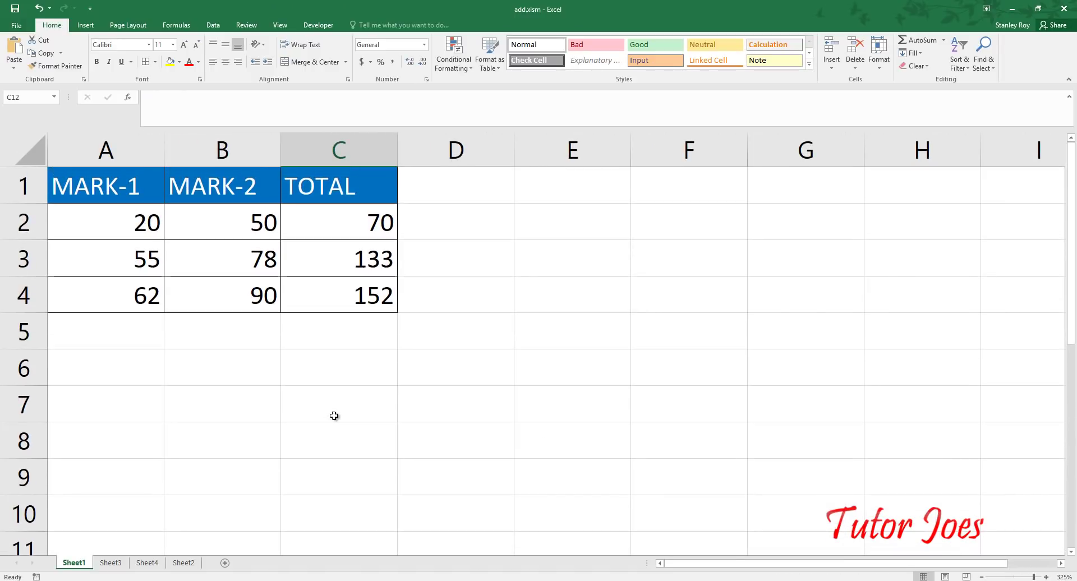
pyautogui.click(145, 563)
pyautogui.click(183, 563)
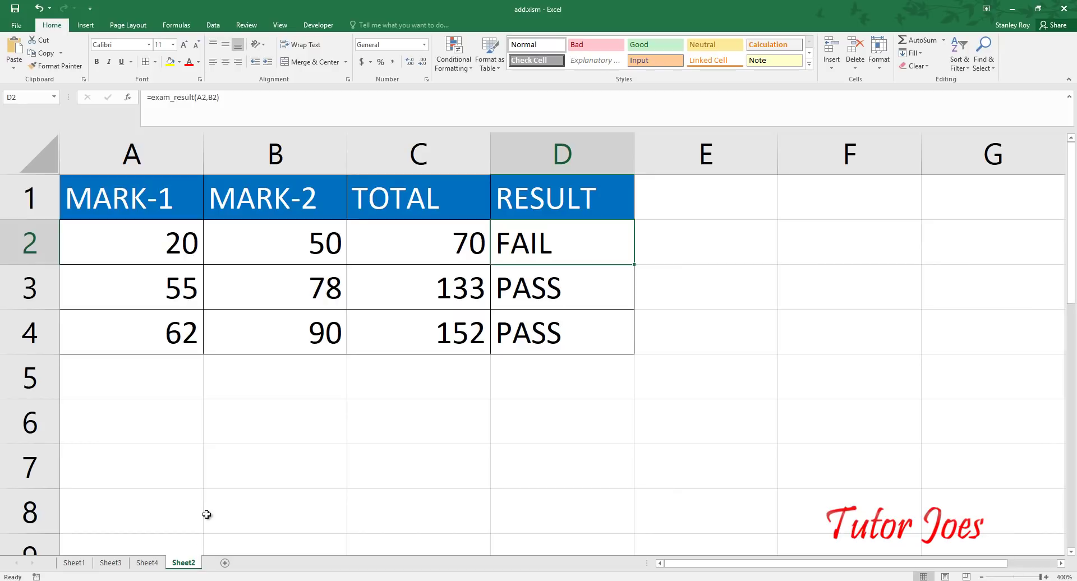
pyautogui.hotkey('alt', 'F11')
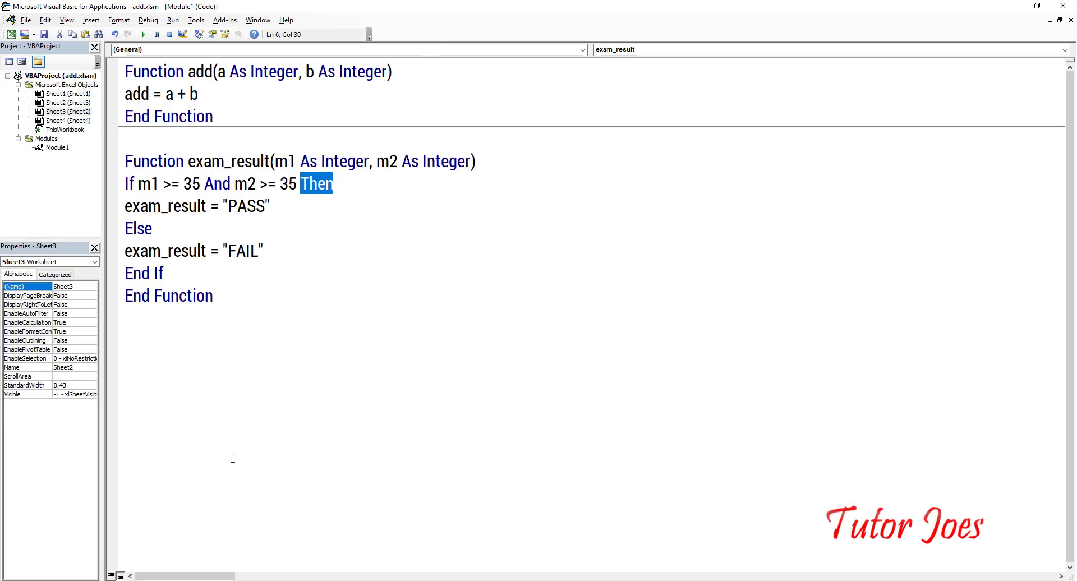
# Step: Move the code window right so exam_result sits beside the marks table
pyautogui.moveTo(345, 6); pyautogui.dragTo(796, 75)
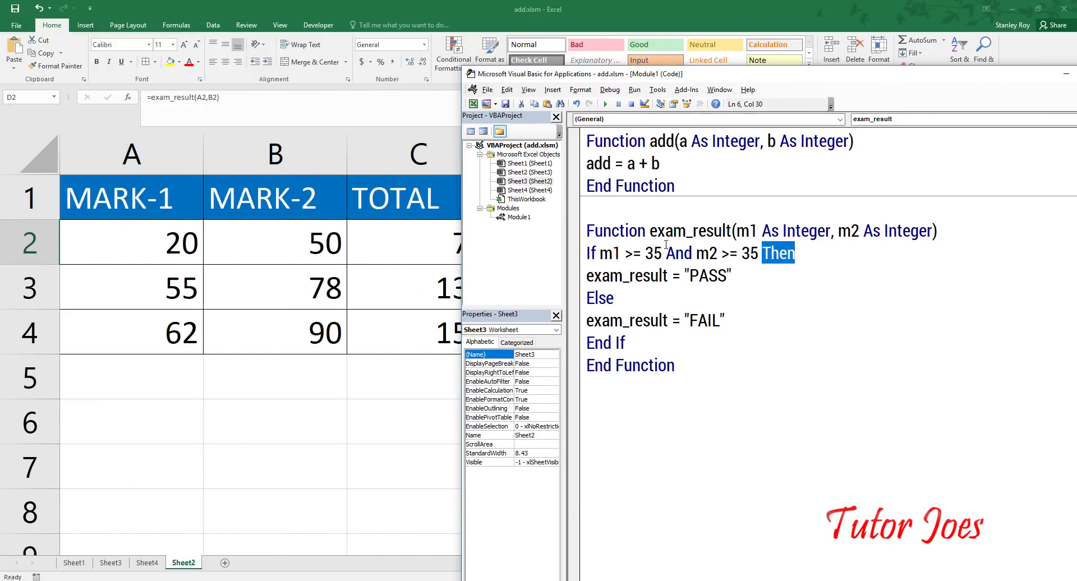